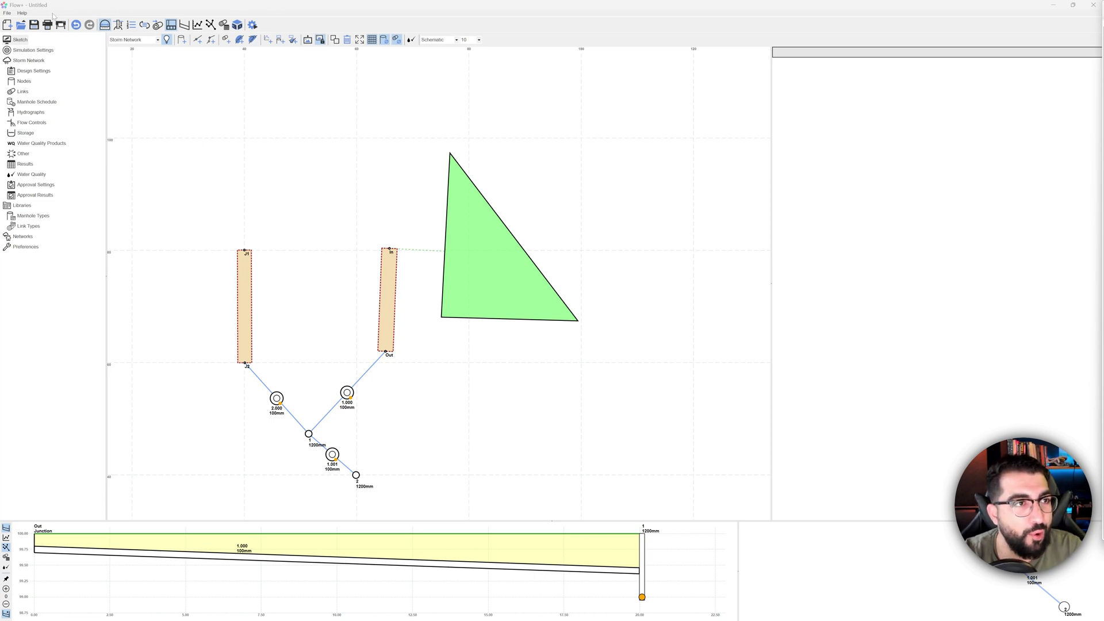
# Check the program's version information and close it.
pyautogui.click(22, 12)
pyautogui.click(29, 59)
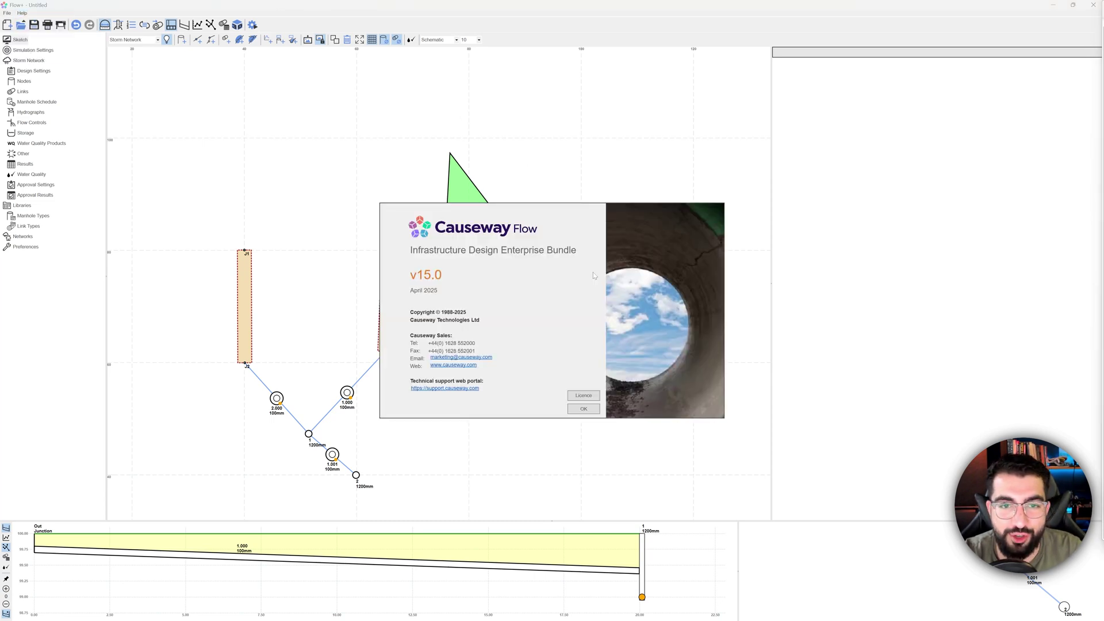
pyautogui.click(583, 409)
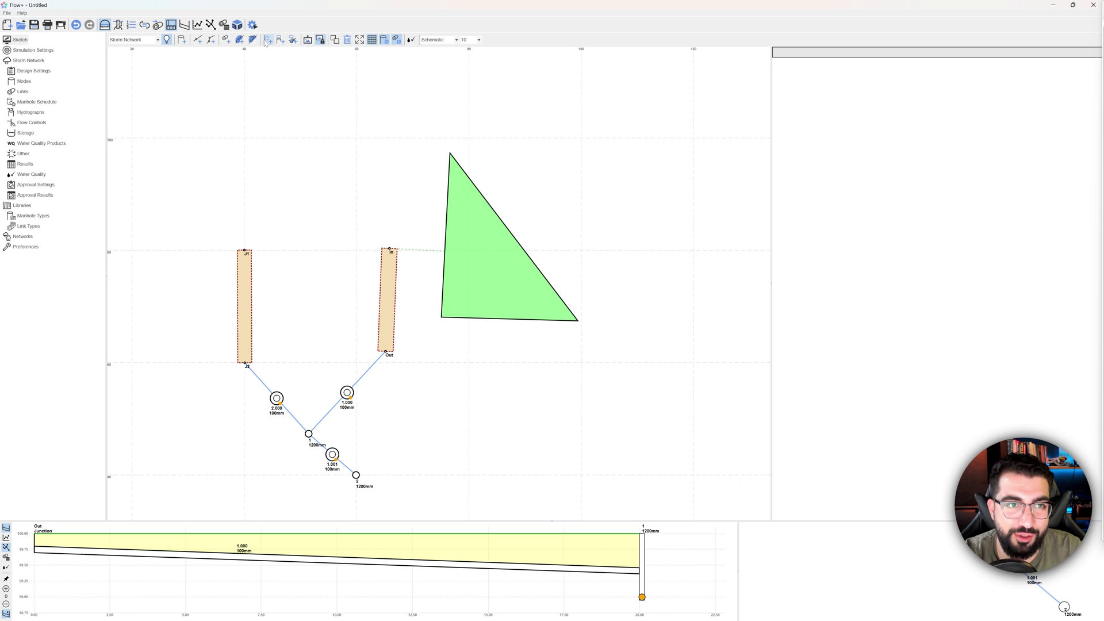
pyautogui.click(239, 39)
pyautogui.click(256, 40)
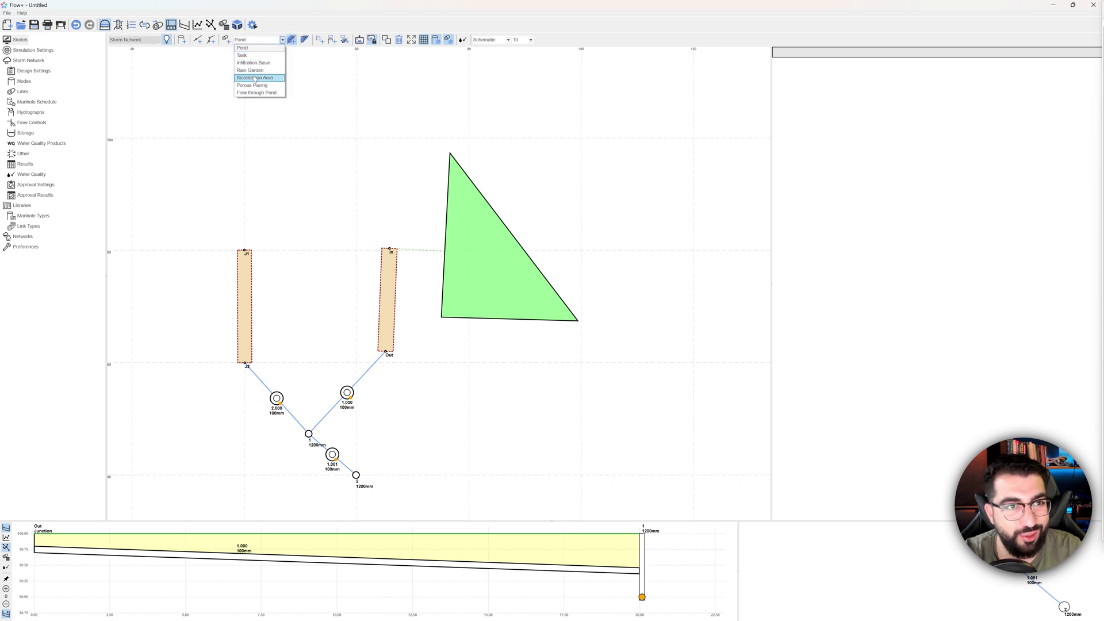
pyautogui.click(253, 48)
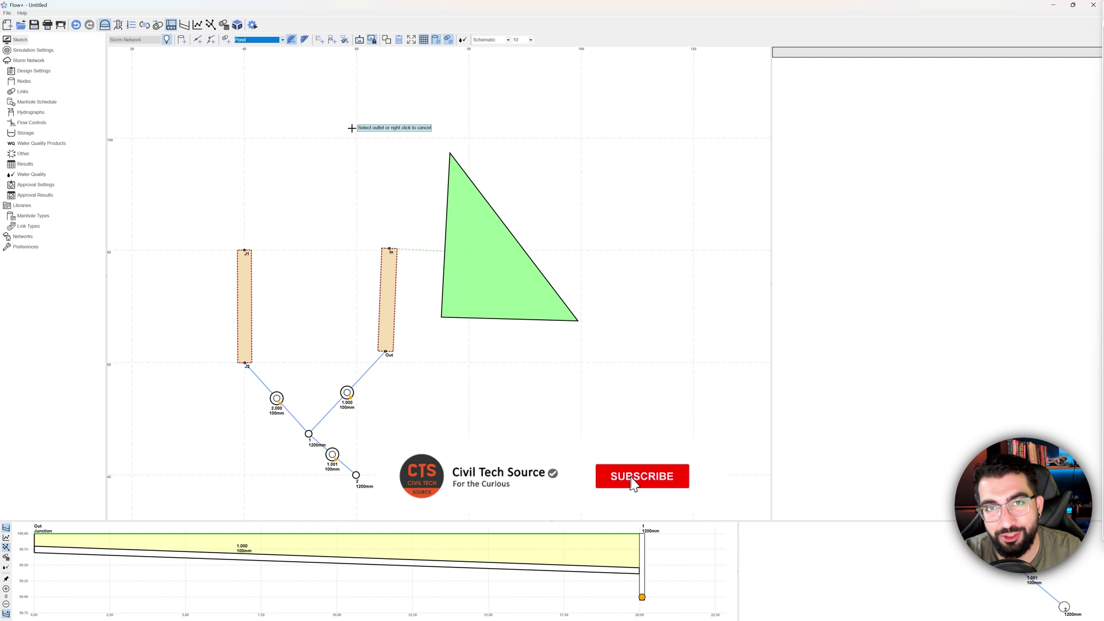
pyautogui.rightClick(371, 119)
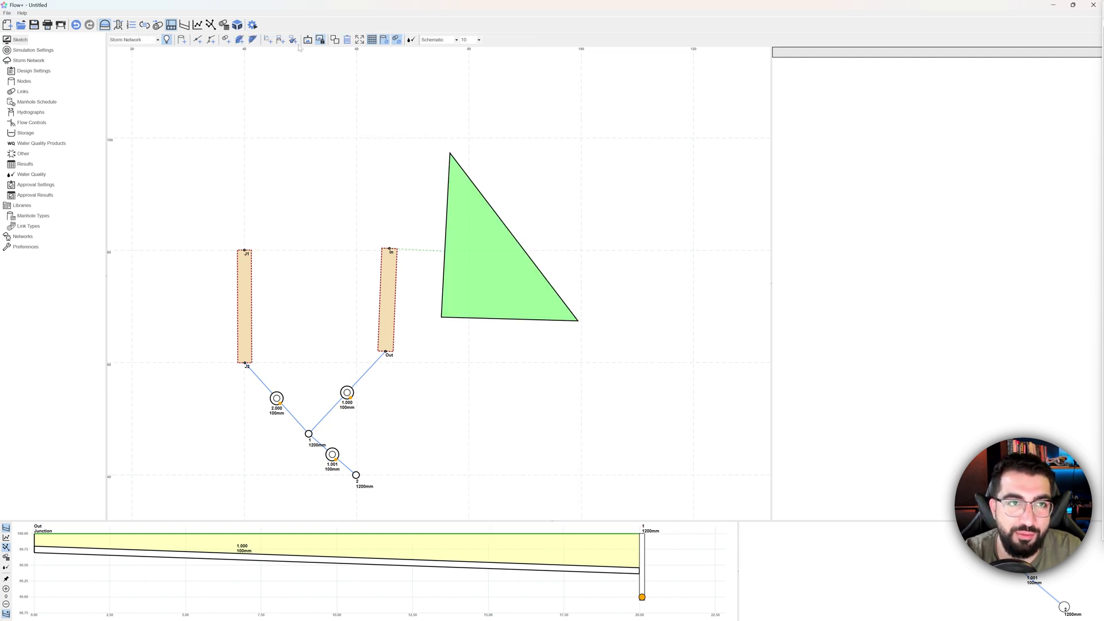
# Open the 3D view of the storm network.
pyautogui.click(237, 25)
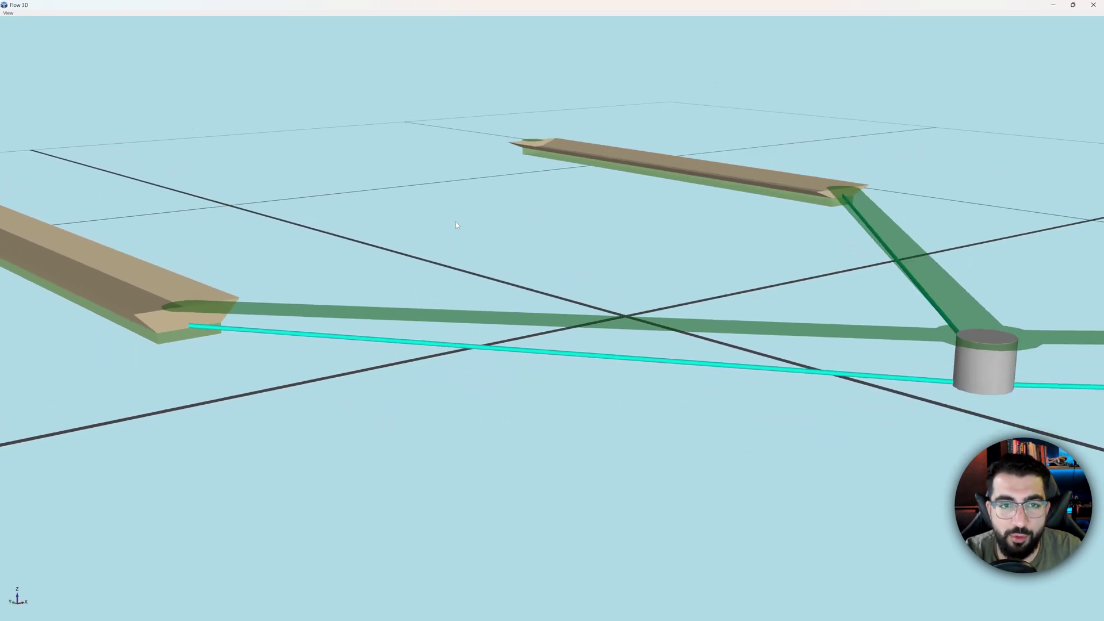
# Switch to YouTube Studio in the browser, look over the channel's member list and close the browser window.
pyautogui.hotkey('alt', 'Tab')
pyautogui.keyDown('alt'); pyautogui.click(897, 233); pyautogui.keyUp('alt')
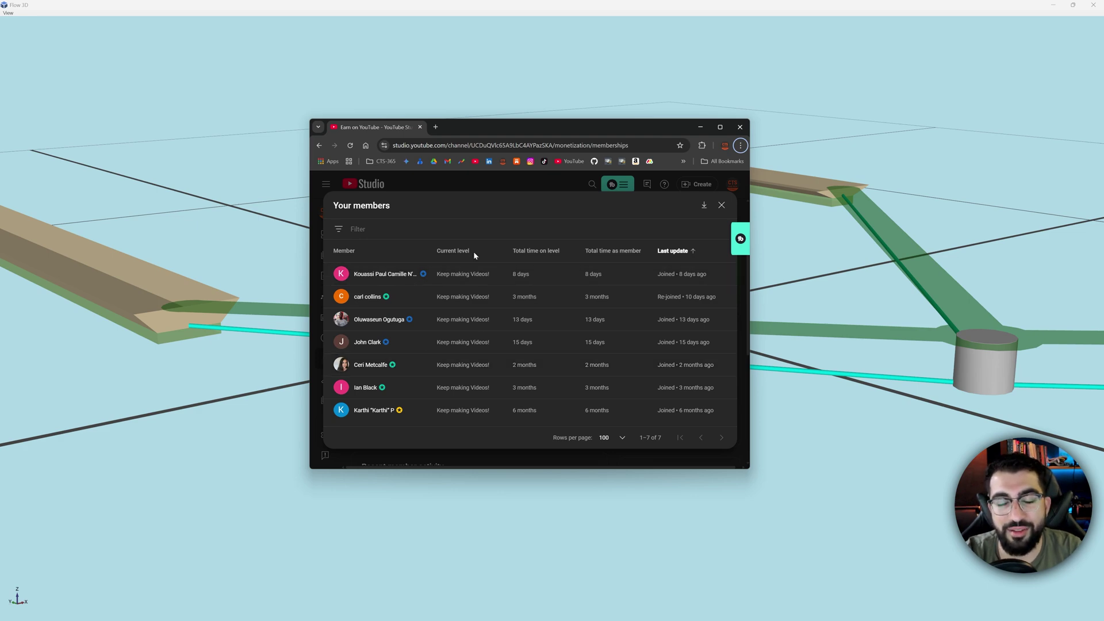
pyautogui.click(740, 128)
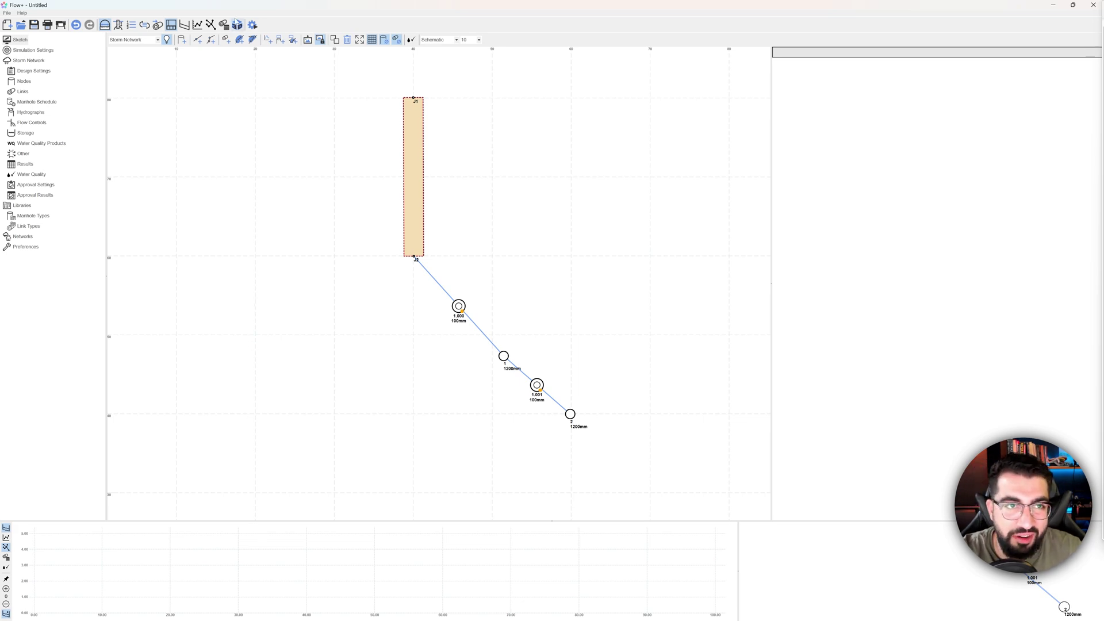
# Examine the rain garden in 3D, looking at its side slopes, filter layer and outlet pipe connection, and close the 3D view.
pyautogui.click(237, 25)
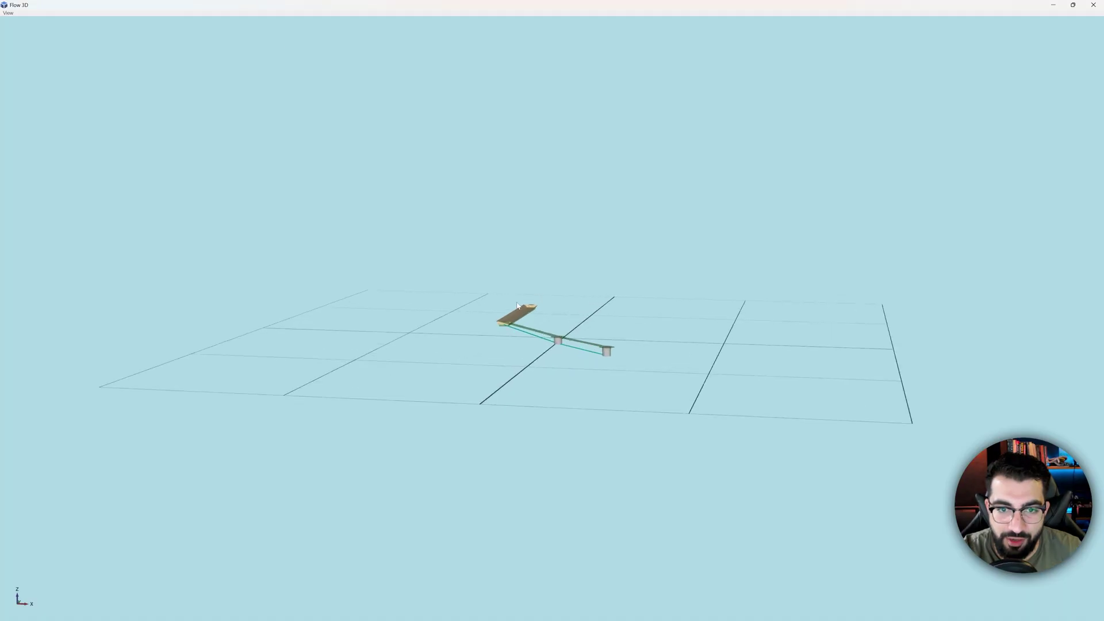
pyautogui.scroll(10, 492, 330)
pyautogui.scroll(5, 537, 339)
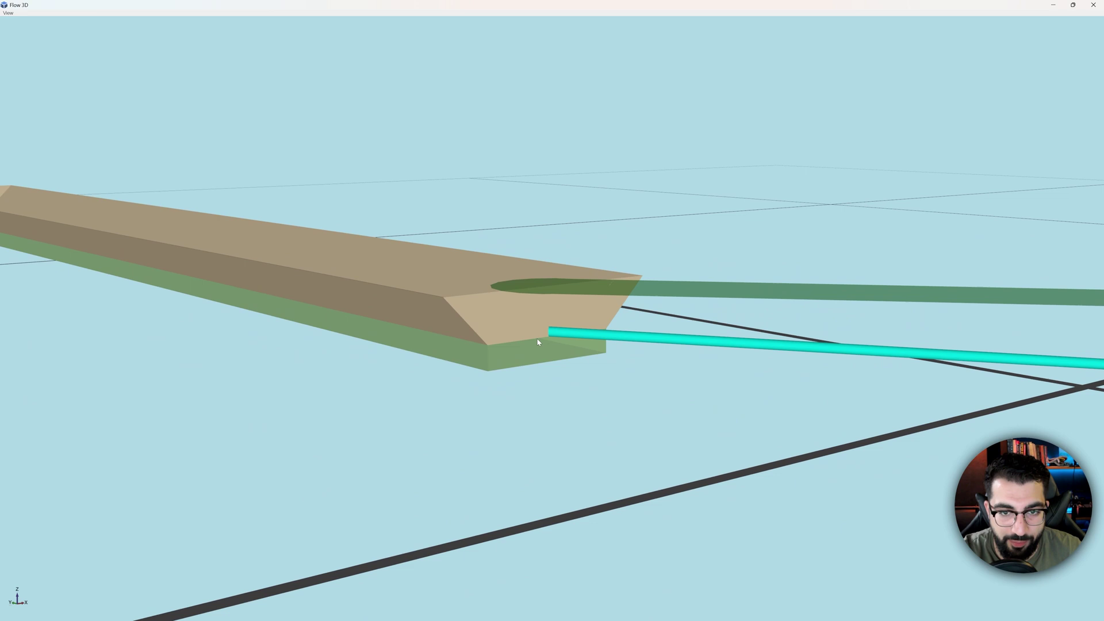
pyautogui.moveTo(537, 339); pyautogui.dragTo(562, 428)
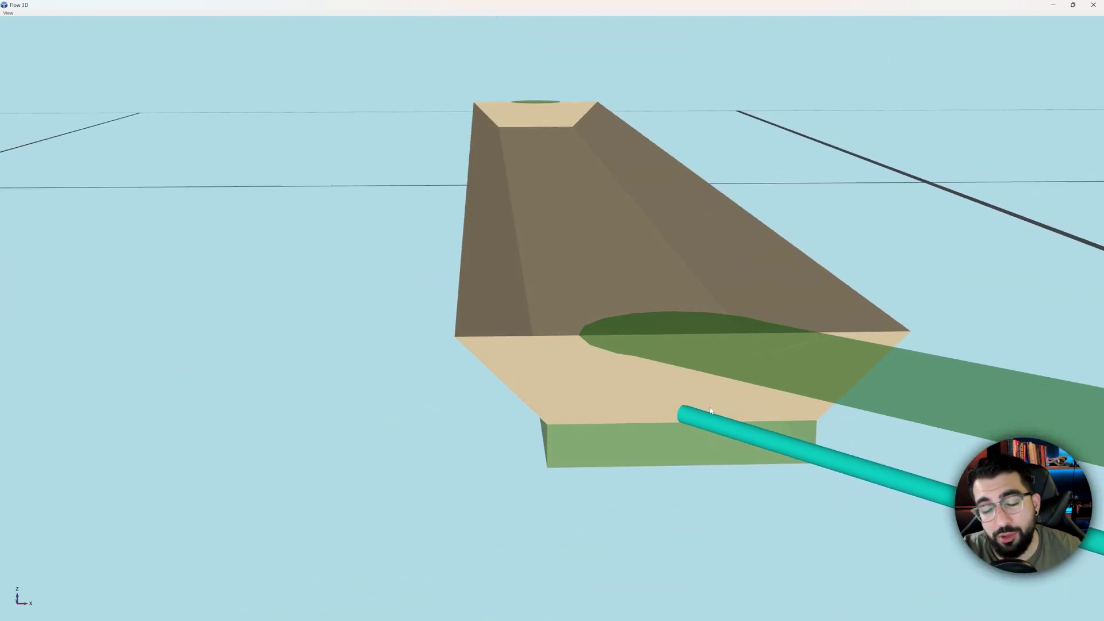
pyautogui.moveTo(711, 410)
pyautogui.moveTo(711, 410); pyautogui.dragTo(545, 321)
pyautogui.moveTo(558, 320)
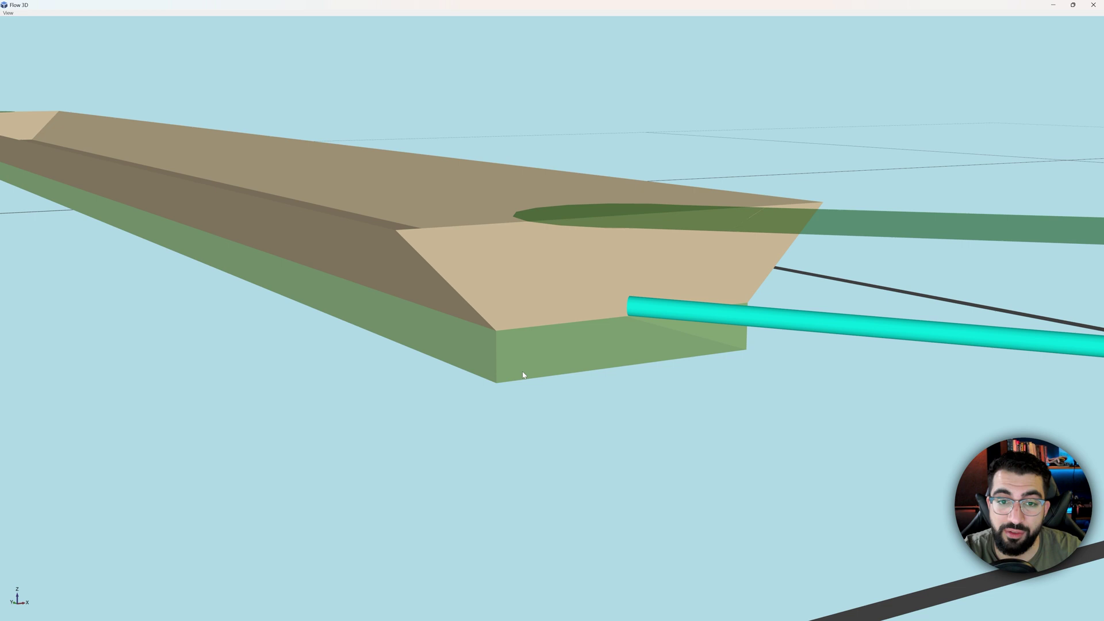
pyautogui.moveTo(621, 429); pyautogui.dragTo(600, 374)
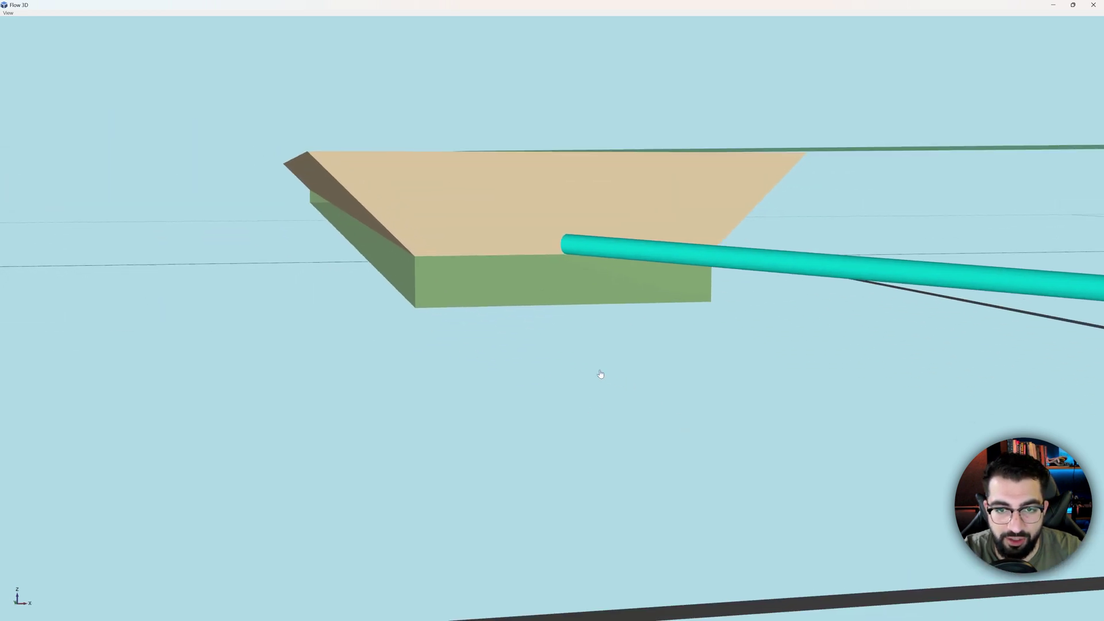
pyautogui.moveTo(461, 304)
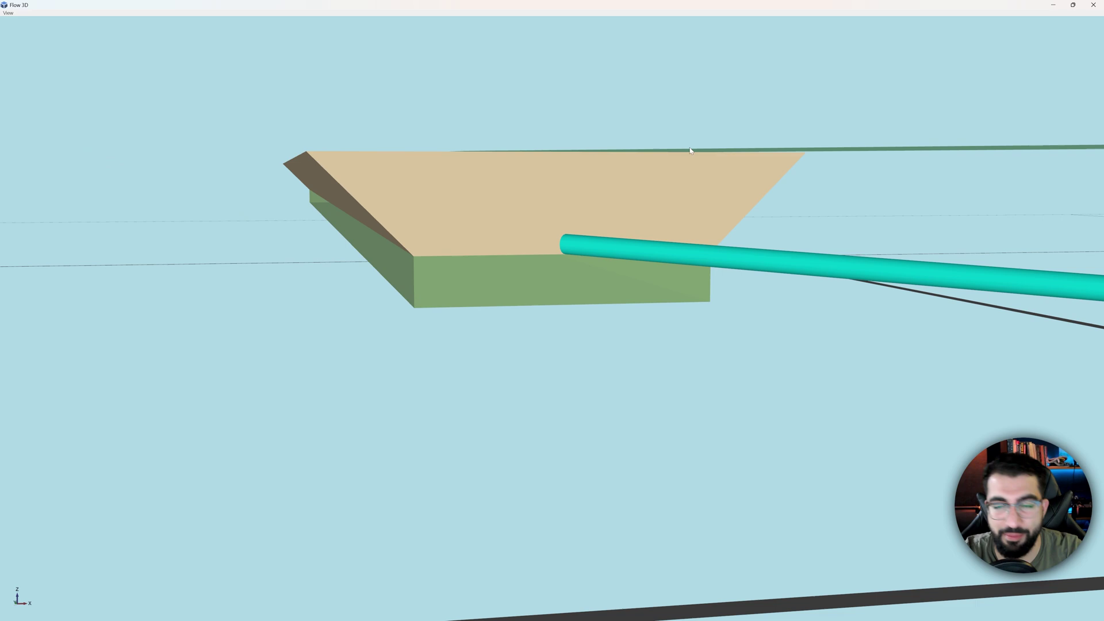
pyautogui.click(1093, 5)
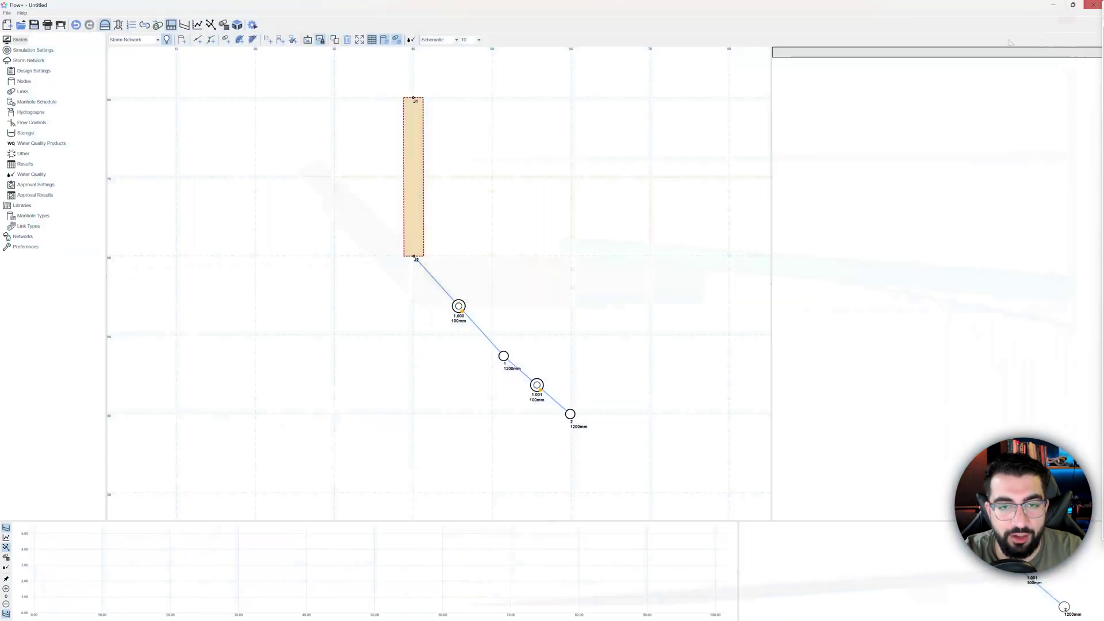
# Place two Junction nodes one above the other, to the right of the existing rain garden.
pyautogui.click(182, 39)
pyautogui.click(199, 40)
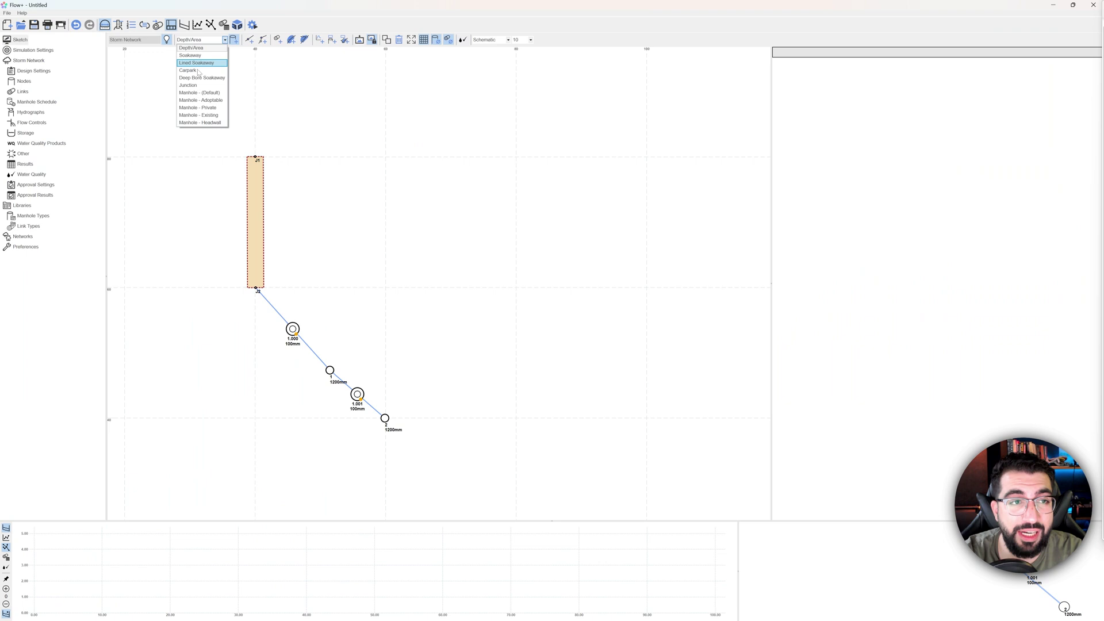
pyautogui.click(190, 85)
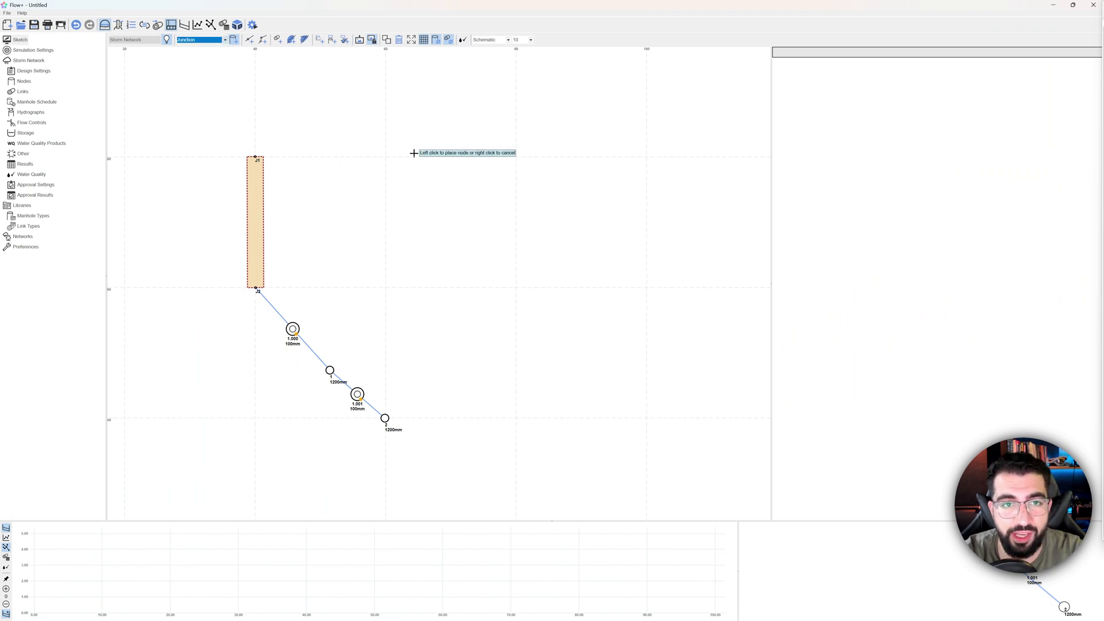
pyautogui.click(423, 170)
pyautogui.click(419, 274)
pyautogui.rightClick(452, 232)
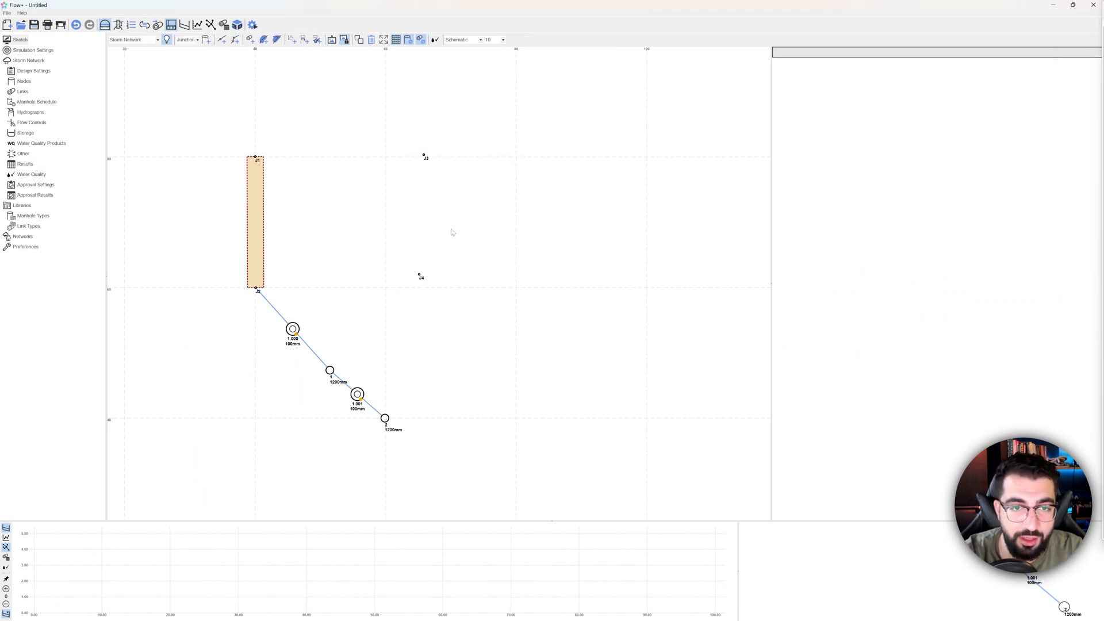
# Name the new lower junction Out and the upper one In.
pyautogui.click(420, 274)
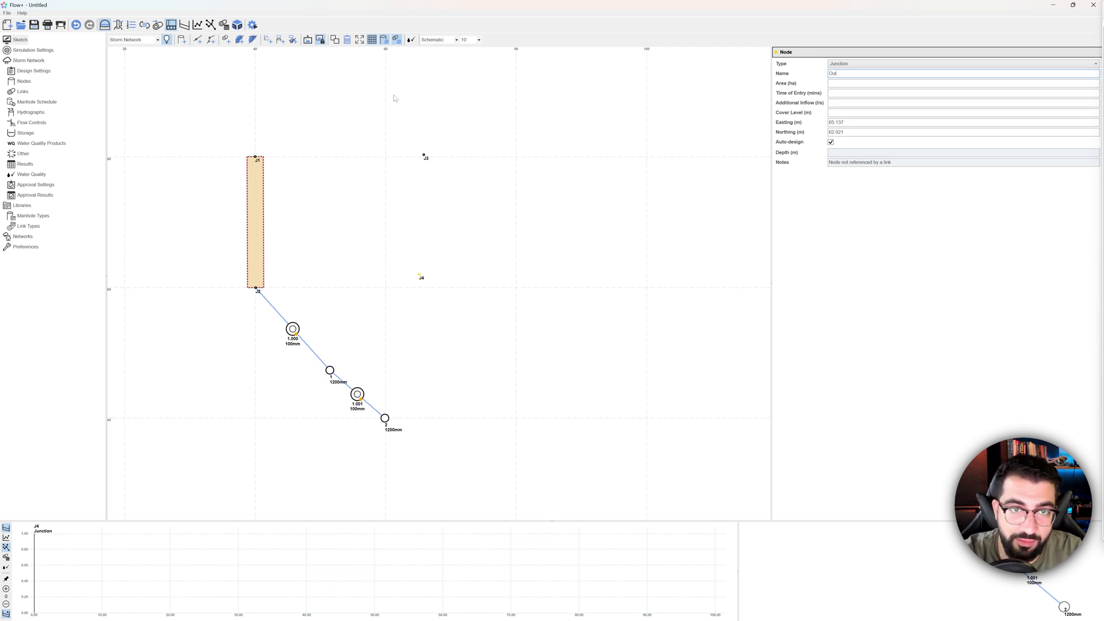
pyautogui.click(424, 155)
pyautogui.moveTo(837, 73); pyautogui.dragTo(795, 78)
pyautogui.write('In')
pyautogui.click(162, 86)
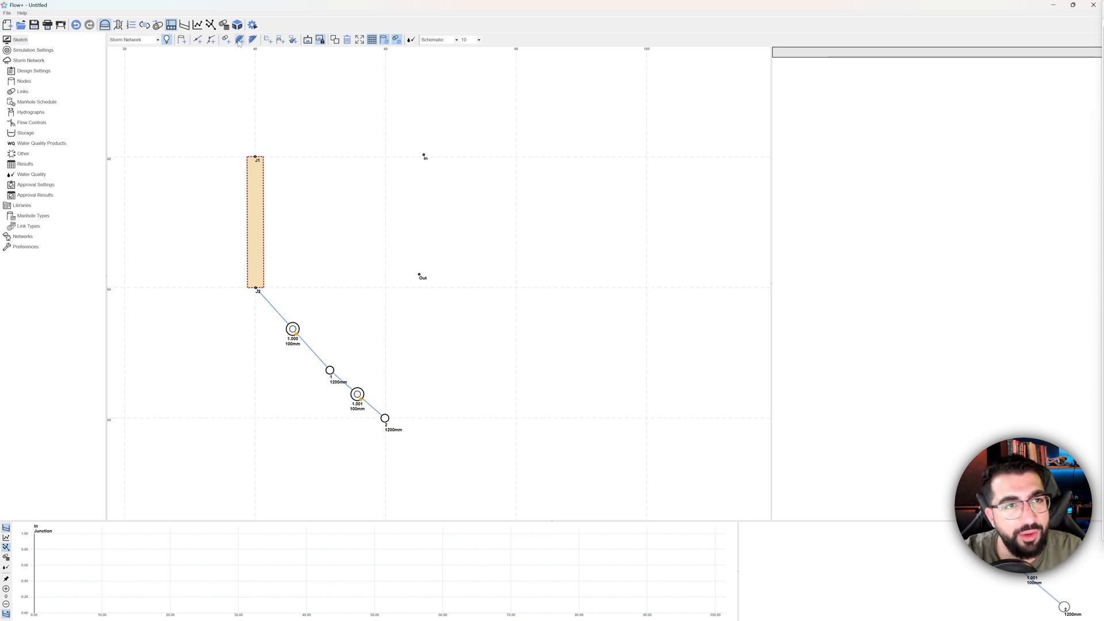
# Draw a Circular link from junction Out to manhole 1.
pyautogui.click(239, 40)
pyautogui.click(239, 40)
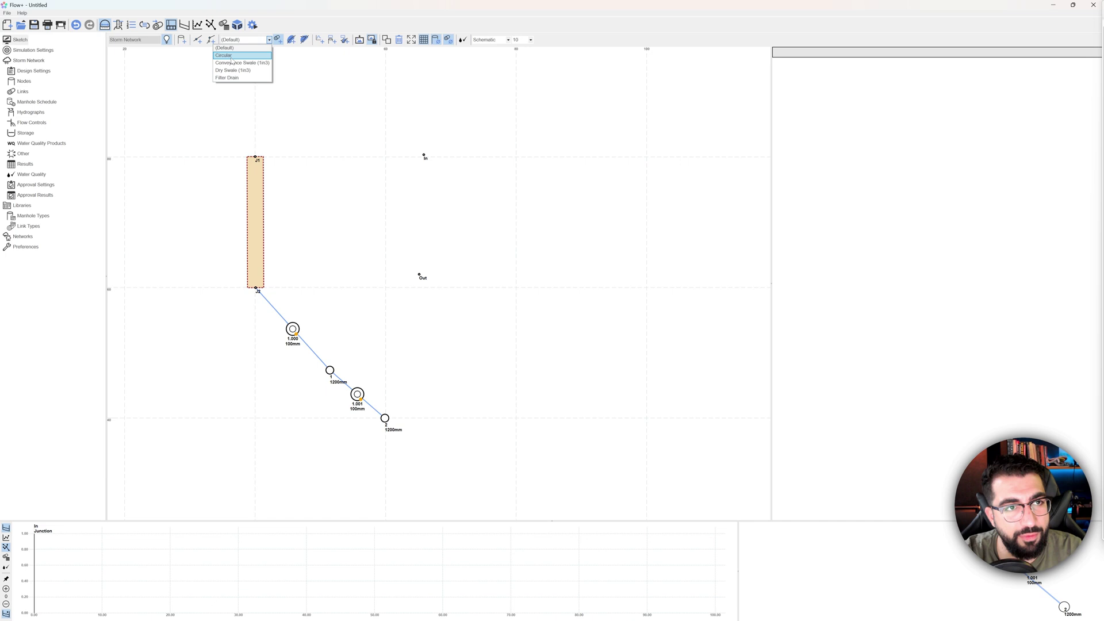
pyautogui.click(232, 56)
pyautogui.click(420, 275)
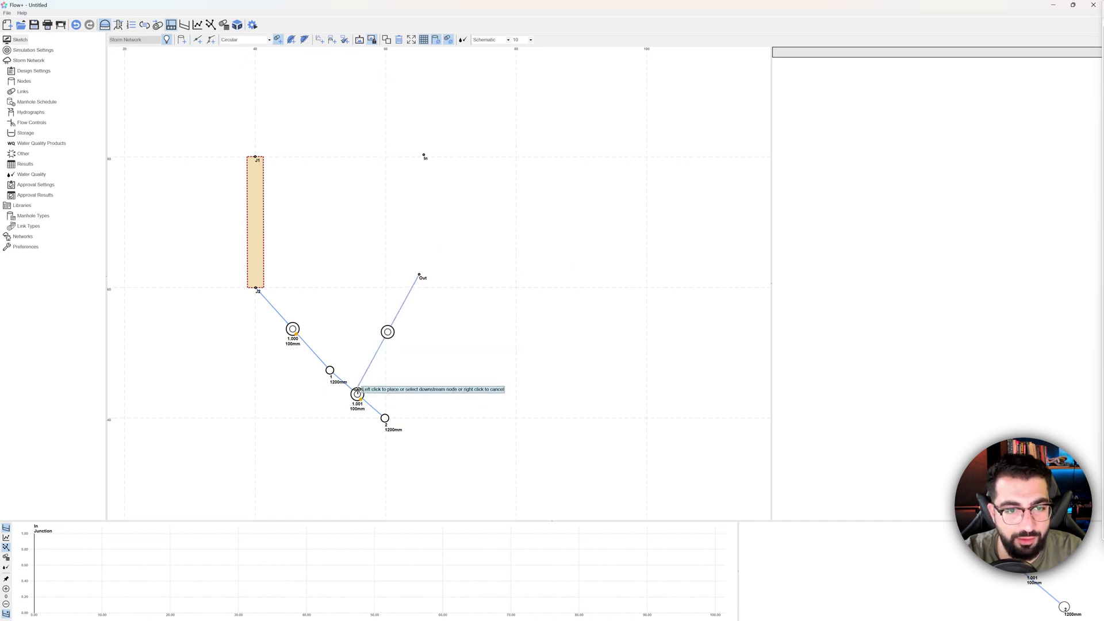
pyautogui.click(329, 370)
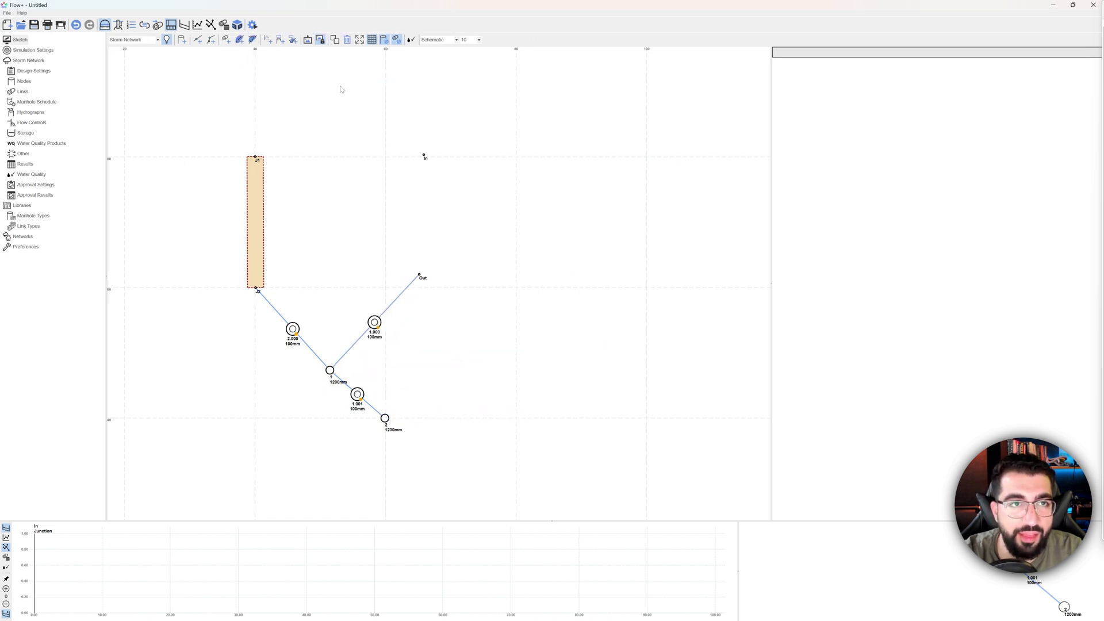
# Draw a Rain Garden structure with junction Out as the outlet and junction In as the inlet.
pyautogui.click(240, 40)
pyautogui.click(250, 40)
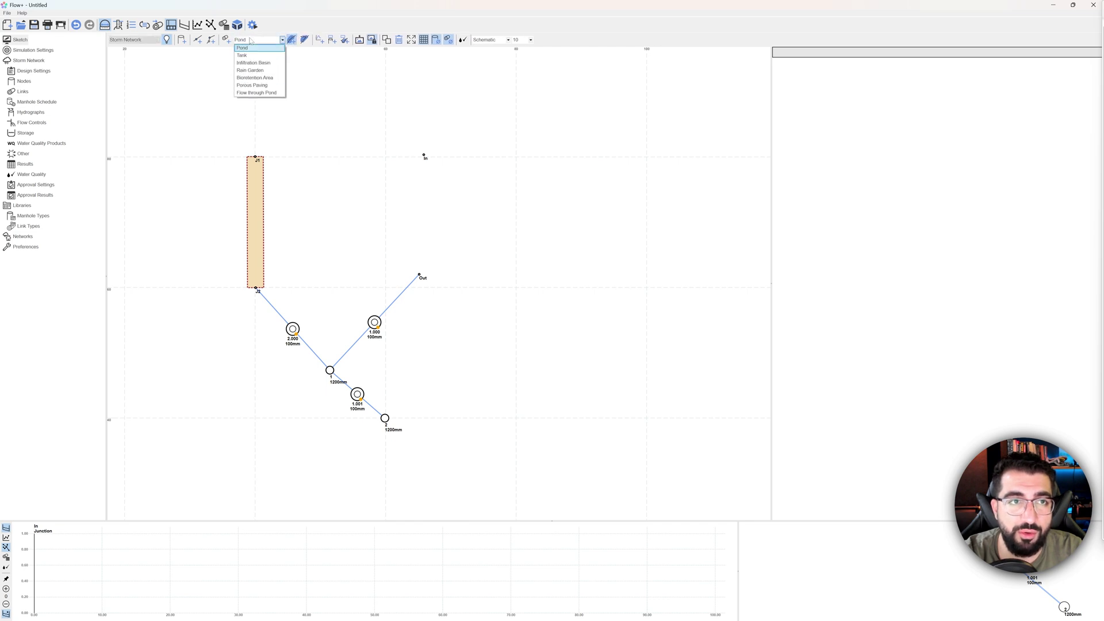
pyautogui.click(251, 70)
pyautogui.click(424, 156)
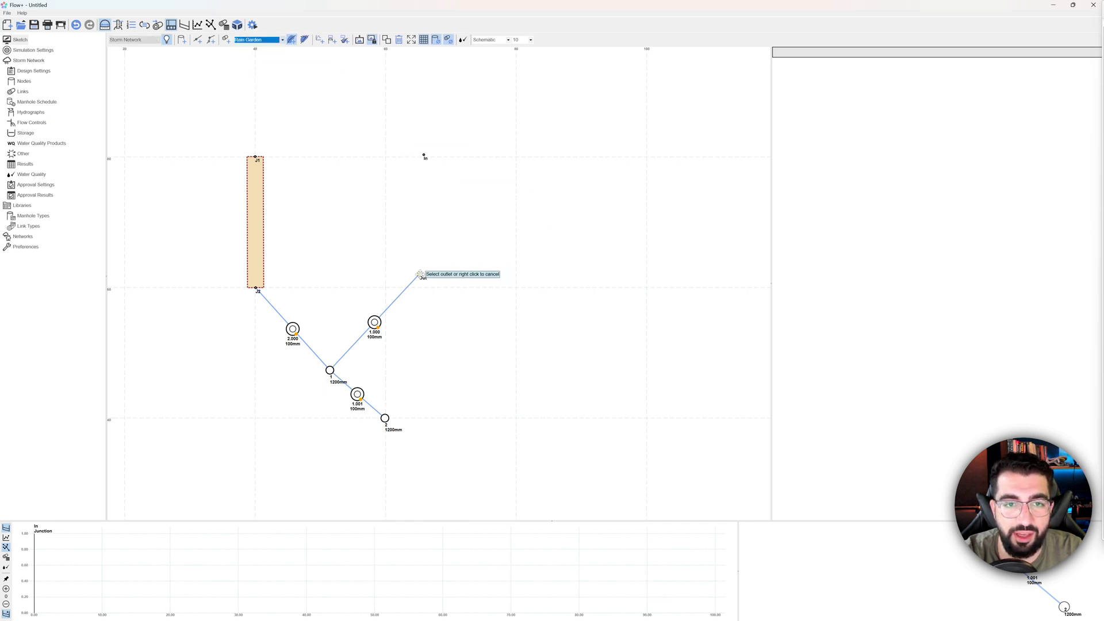
pyautogui.click(420, 274)
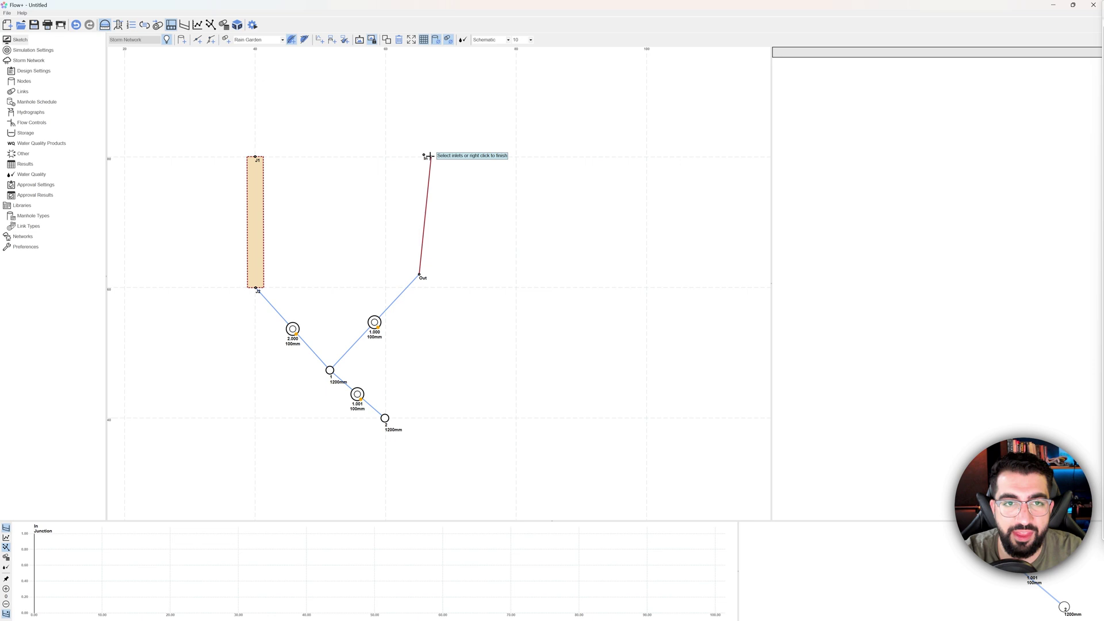
pyautogui.rightClick(537, 185)
# Delete the Rain Garden structure drawn between junctions In and Out.
pyautogui.click(534, 203)
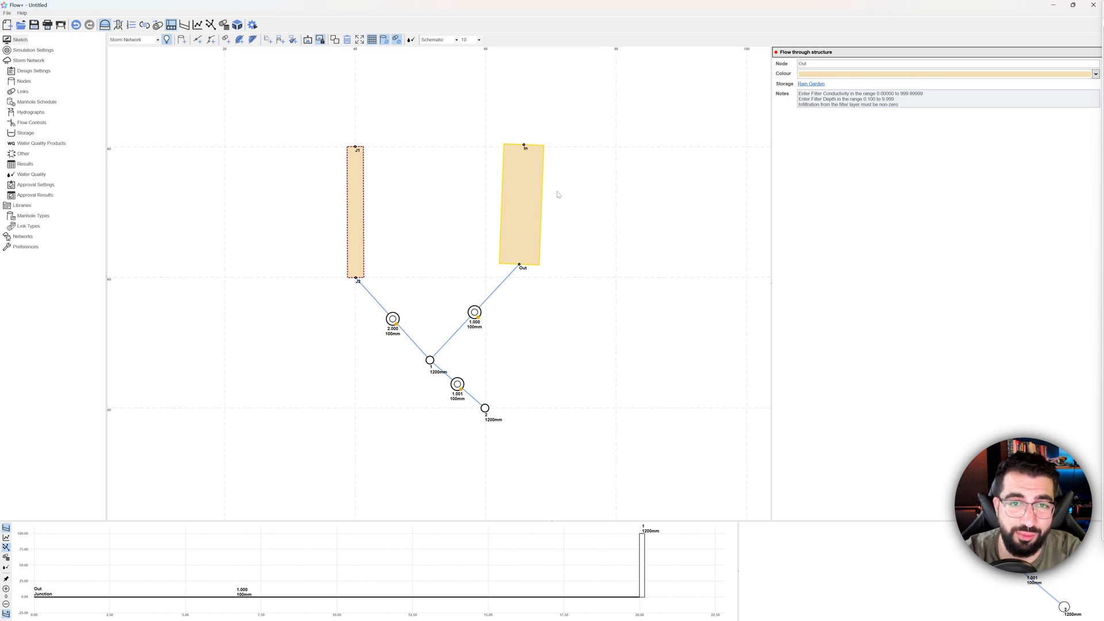
pyautogui.press('Delete')
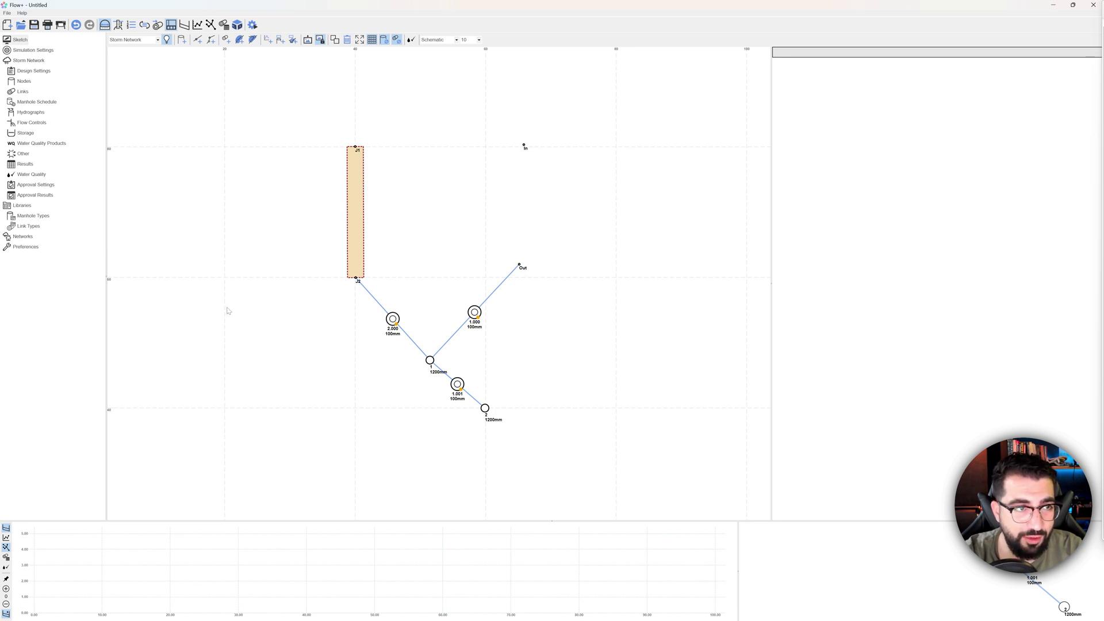
# Add a storage structure entry for node Out to the network's storage data.
pyautogui.click(21, 134)
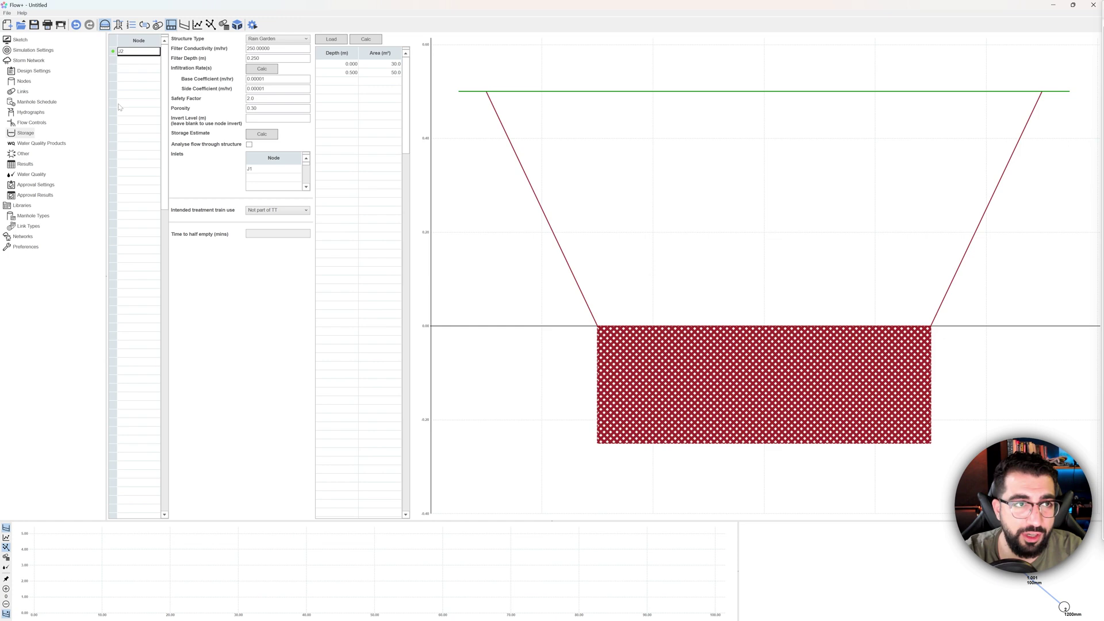
pyautogui.click(138, 60)
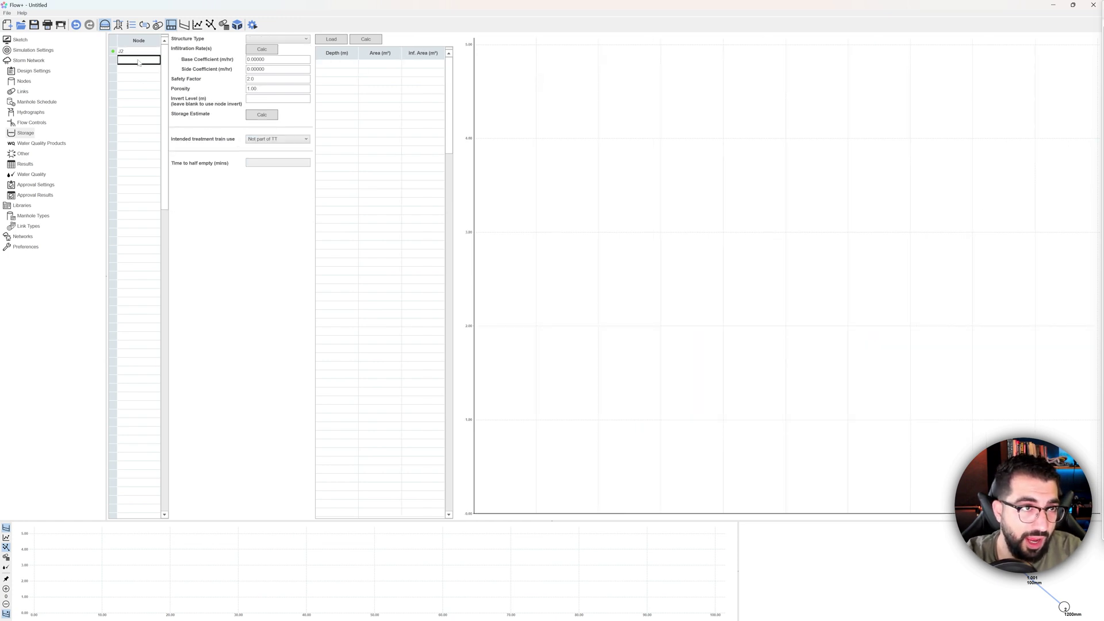
pyautogui.write('O')
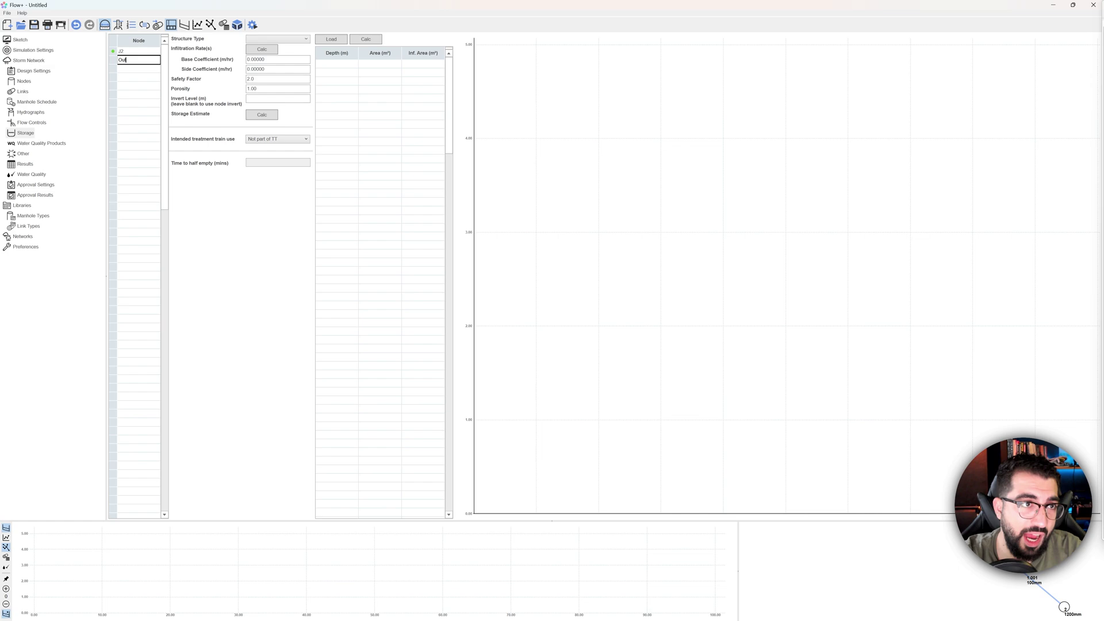
pyautogui.write('ut')
pyautogui.press('Return')
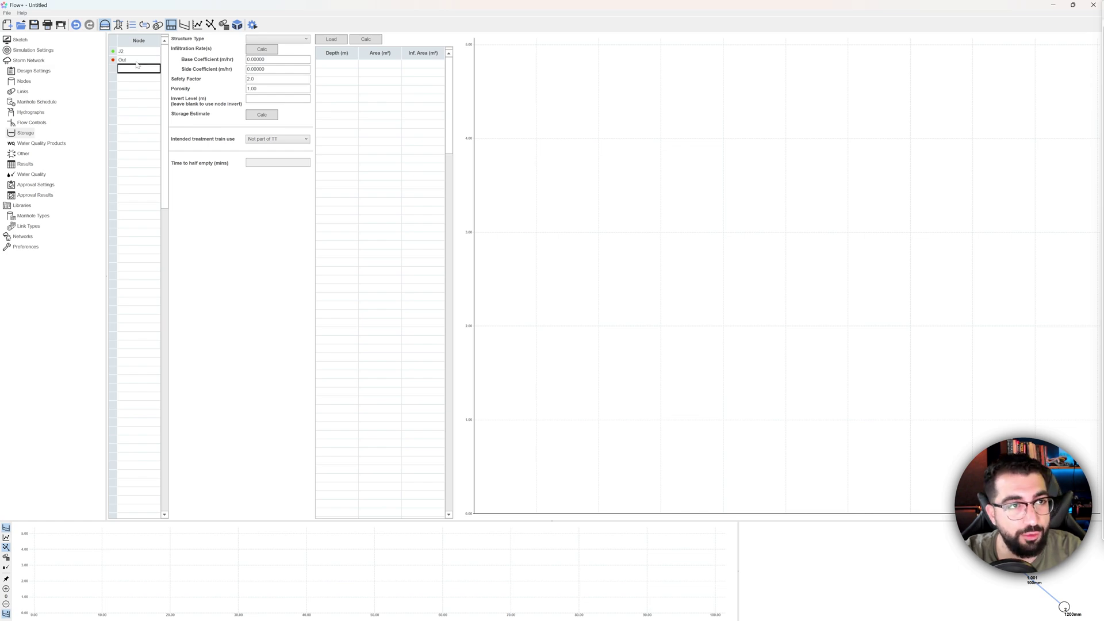
# Set the storage structure type at node Out to Rain Garden and enter node In as its inlet.
pyautogui.click(298, 40)
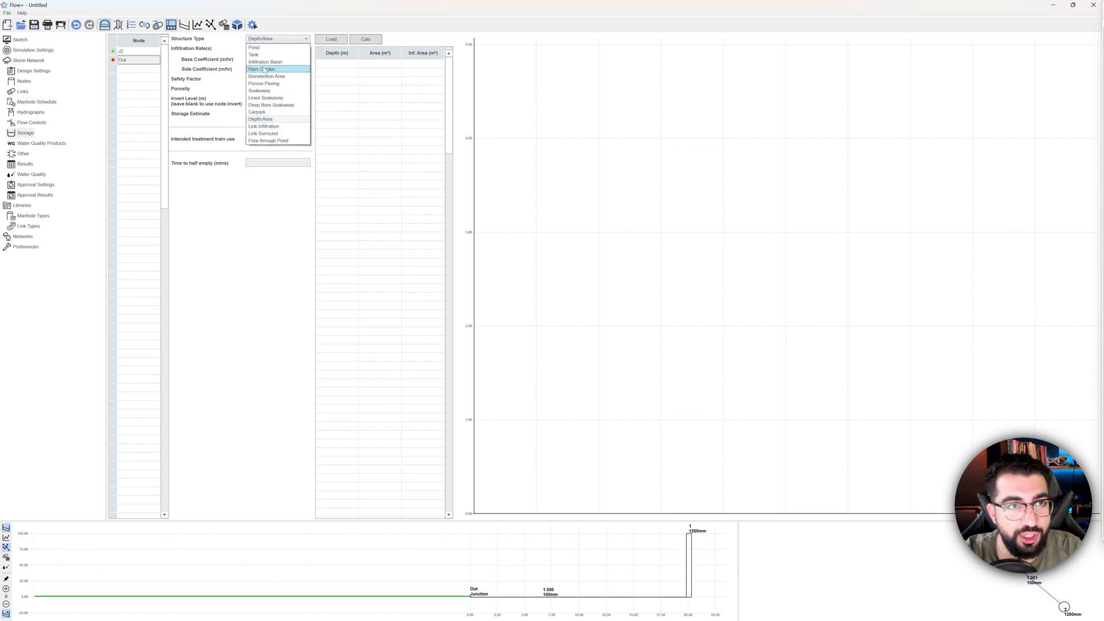
pyautogui.click(277, 78)
pyautogui.click(272, 170)
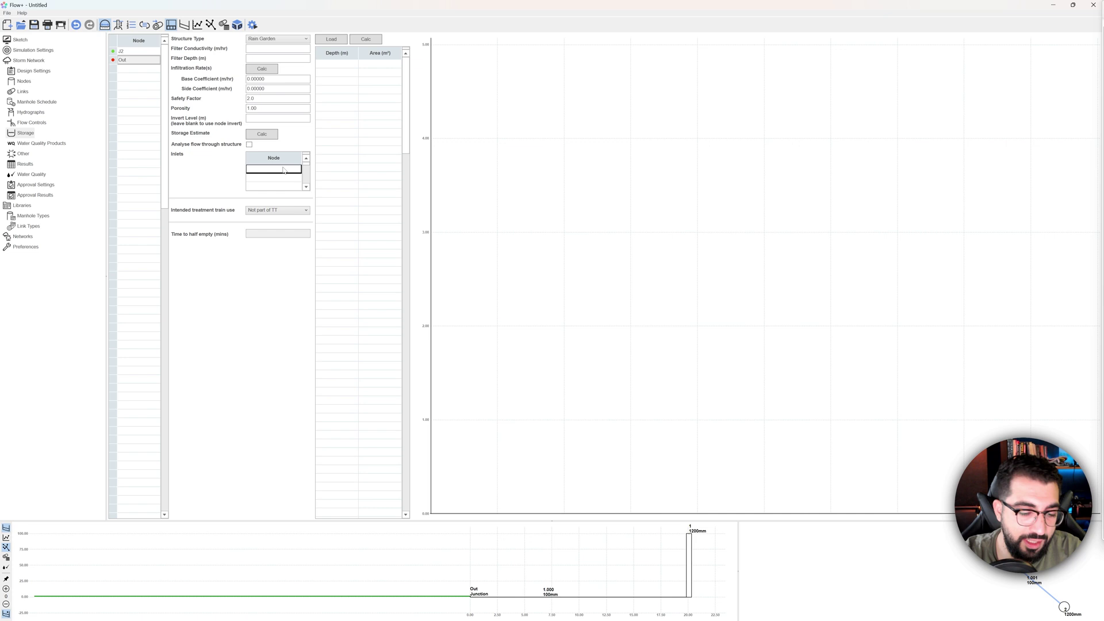
pyautogui.write('I')
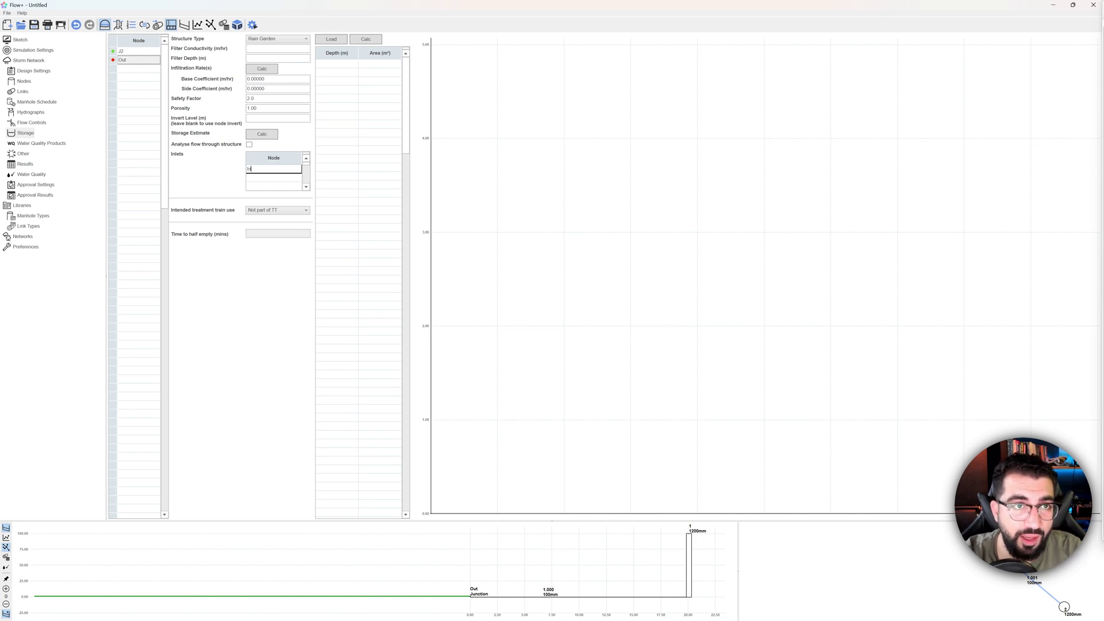
pyautogui.write('n')
pyautogui.click(331, 65)
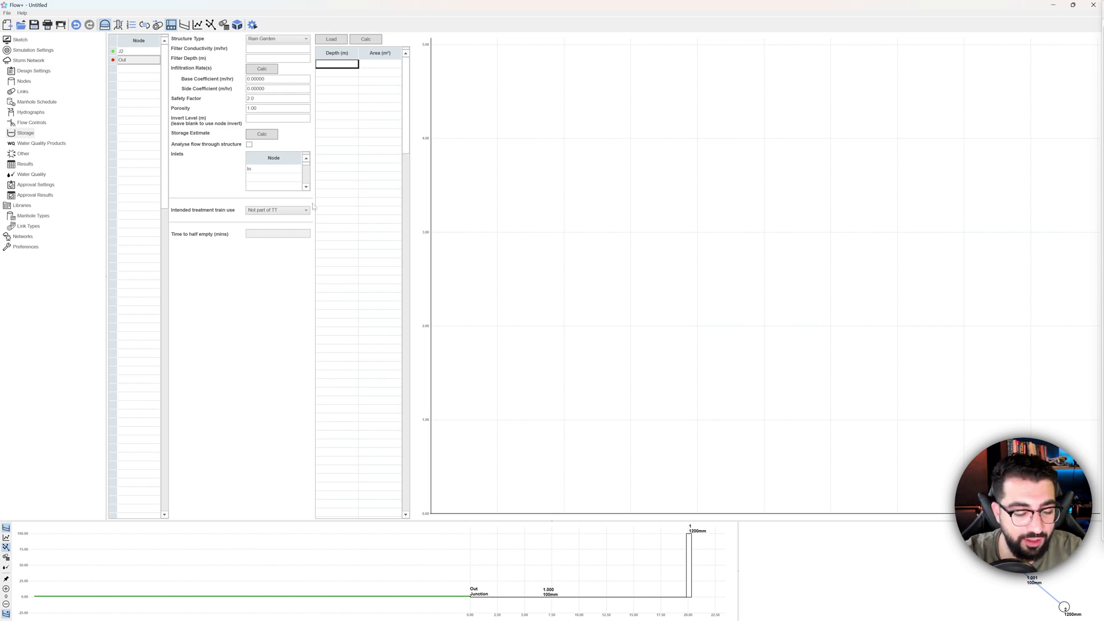
# Switch to Paint with a blank canvas, enlarge its window and place it over the storage data.
pyautogui.press('super')
pyautogui.write('calculator')
pyautogui.press('Return')
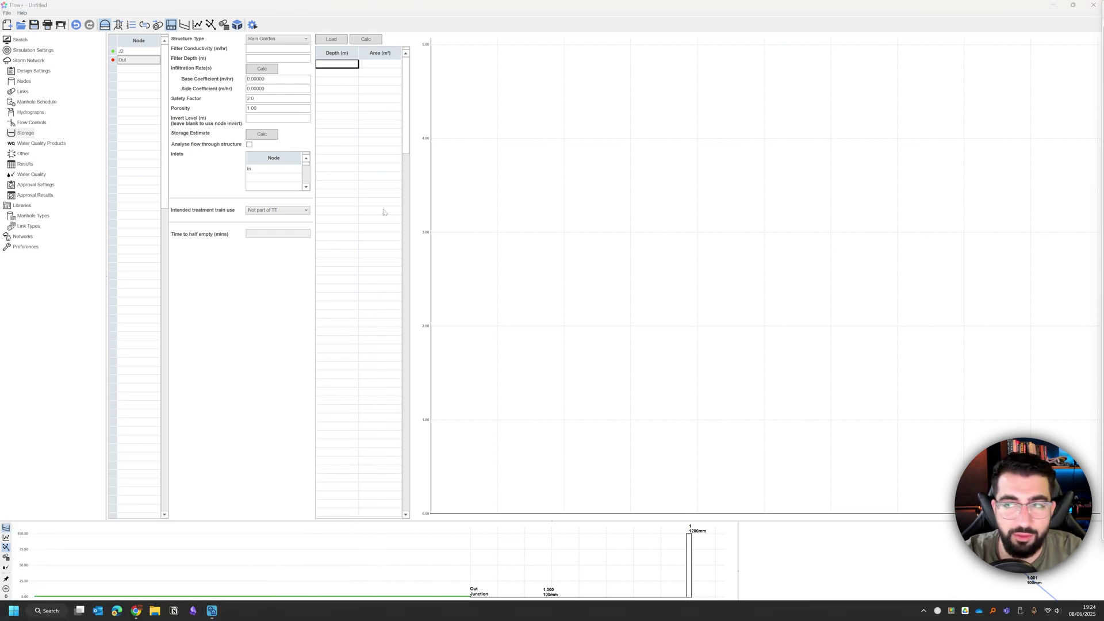
pyautogui.press('super')
pyautogui.write('pain')
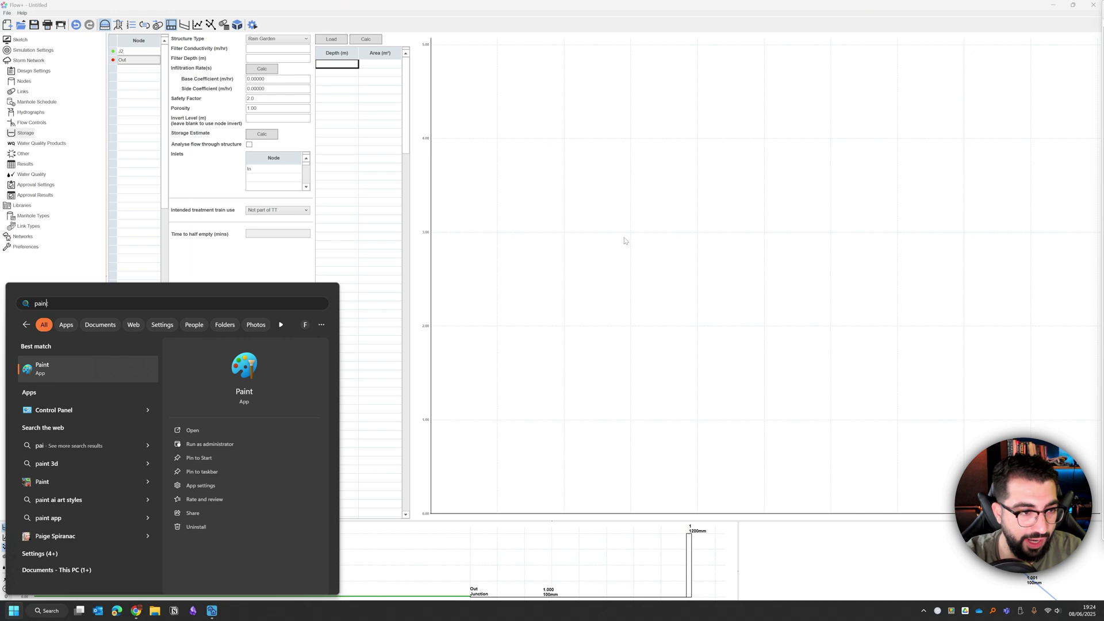
pyautogui.write('t')
pyautogui.press('Return')
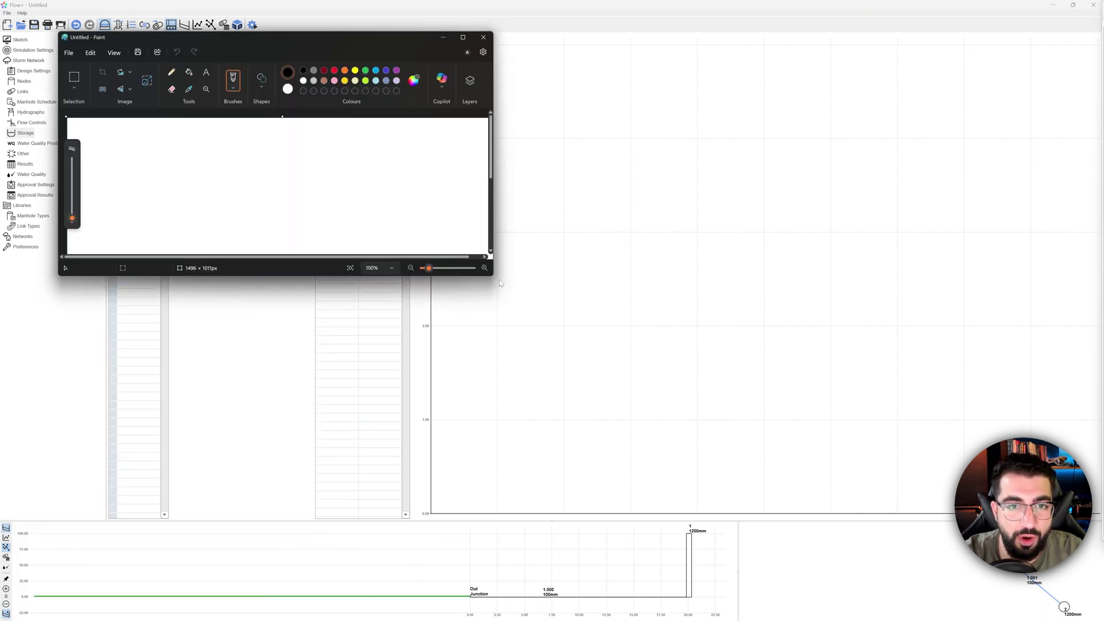
pyautogui.moveTo(493, 275); pyautogui.dragTo(628, 404)
pyautogui.moveTo(345, 37); pyautogui.dragTo(503, 74)
# Draw a green ground profile with level banks on both sides sloping into a flat-bottomed basin between them.
pyautogui.click(622, 107)
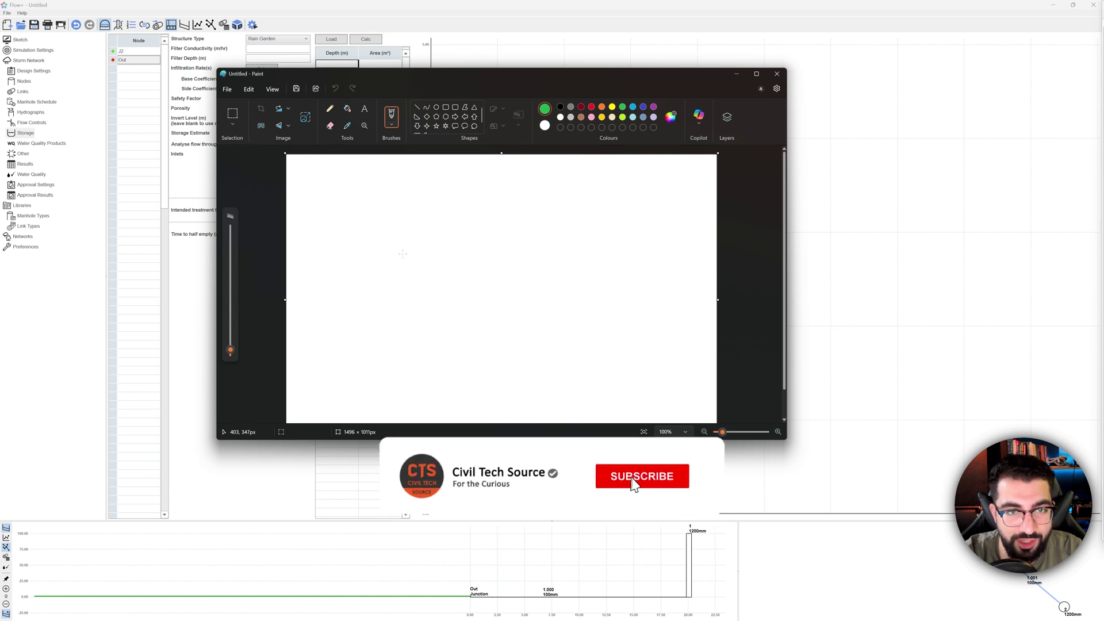
pyautogui.moveTo(335, 209); pyautogui.dragTo(429, 210)
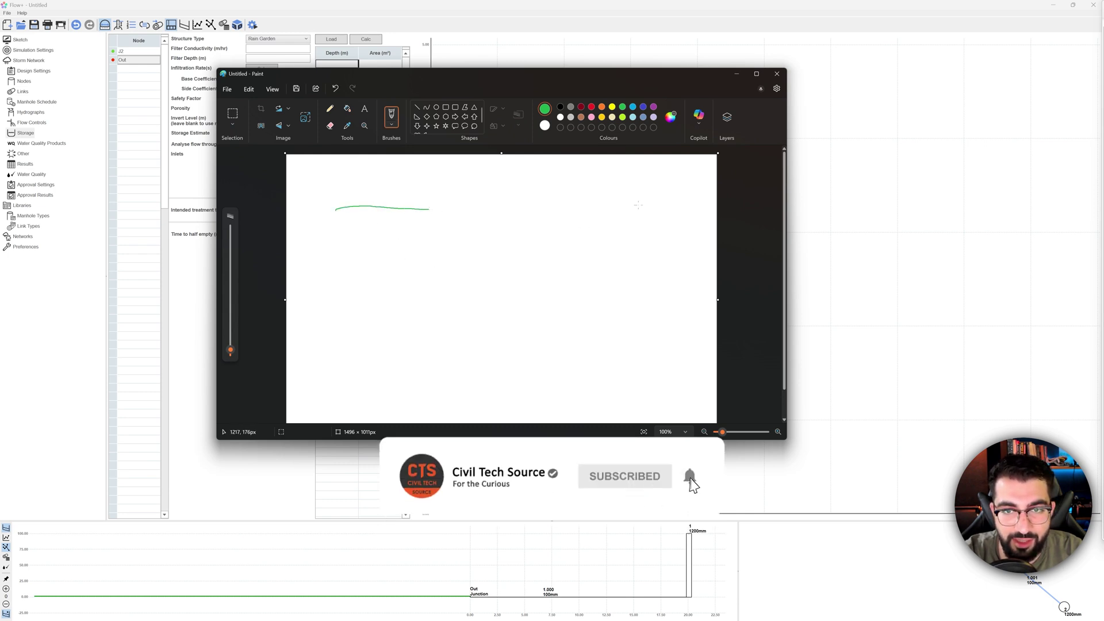
pyautogui.moveTo(644, 204); pyautogui.dragTo(561, 209)
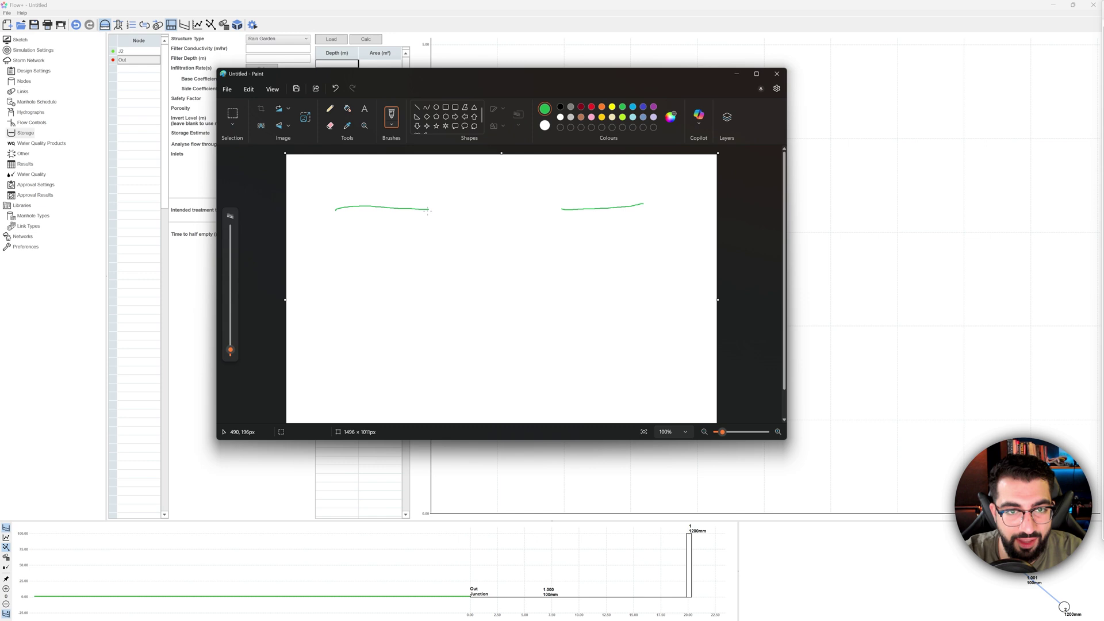
pyautogui.moveTo(430, 212)
pyautogui.mouseDown()
pyautogui.moveTo(467, 237)
pyautogui.moveTo(500, 237)
pyautogui.moveTo(544, 232)
pyautogui.moveTo(567, 211)
pyautogui.mouseUp()
# Draw an orange rectangular filter layer beneath the basin floor and fill it with cross-hatching.
pyautogui.click(602, 108)
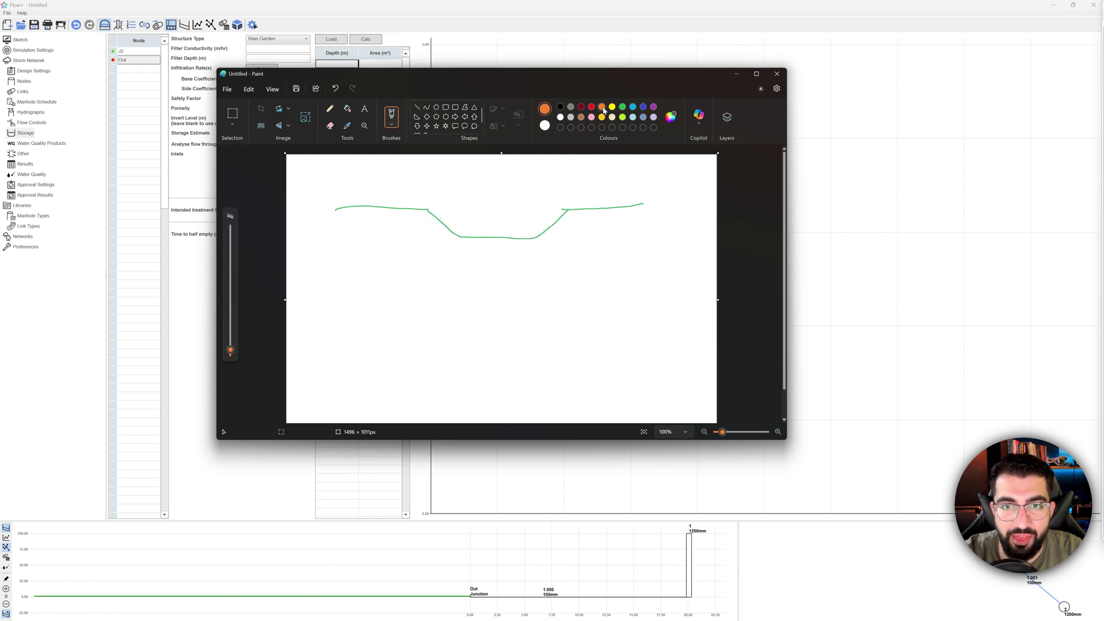
pyautogui.moveTo(463, 237)
pyautogui.mouseDown()
pyautogui.moveTo(462, 255)
pyautogui.moveTo(535, 263)
pyautogui.mouseUp()
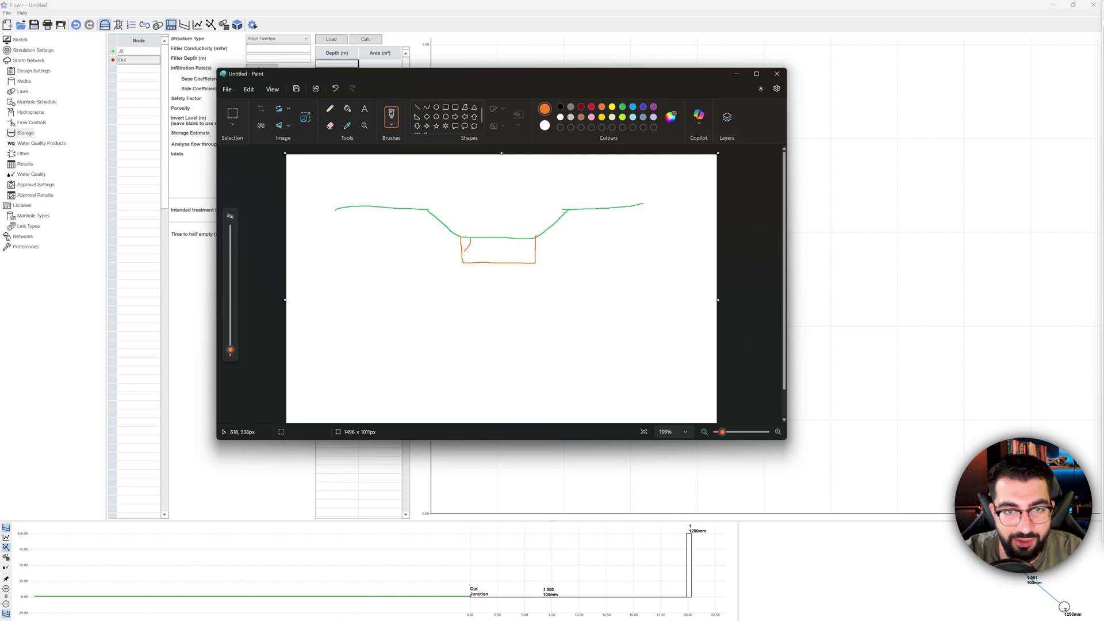
pyautogui.moveTo(485, 239)
pyautogui.mouseDown()
pyautogui.moveTo(476, 263)
pyautogui.moveTo(489, 267)
pyautogui.moveTo(506, 262)
pyautogui.moveTo(490, 256)
pyautogui.moveTo(536, 255)
pyautogui.mouseUp()
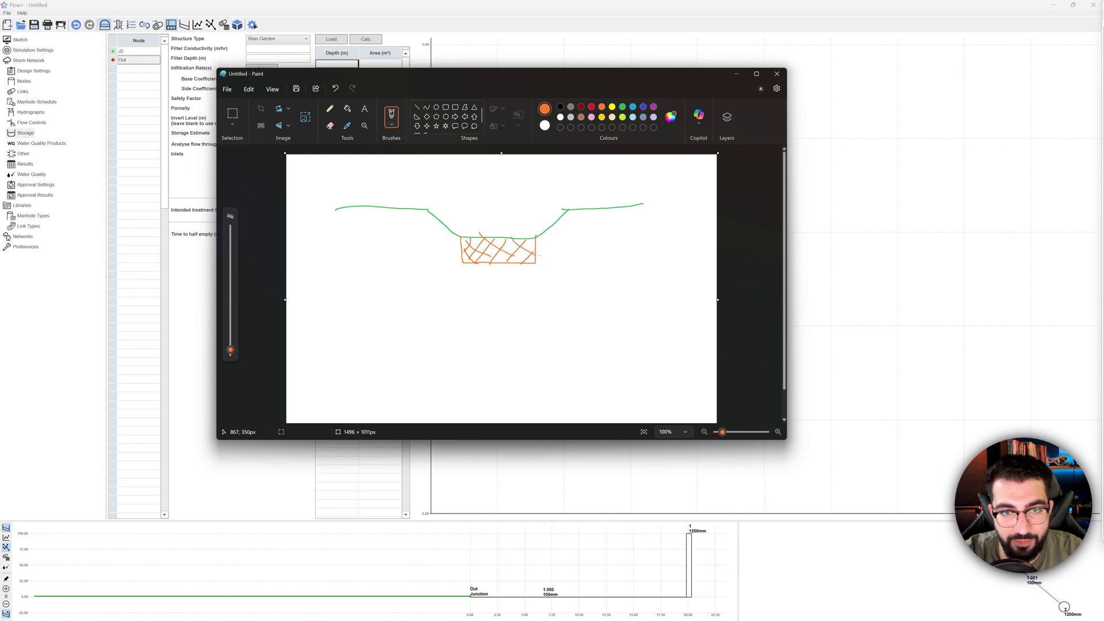
# Draw a light blue pipe circle of about 52 × 52 px and place it on the basin floor above the hatched layer.
pyautogui.click(436, 107)
pyautogui.moveTo(492, 216)
pyautogui.mouseDown()
pyautogui.moveTo(520, 237)
pyautogui.moveTo(506, 232)
pyautogui.mouseUp()
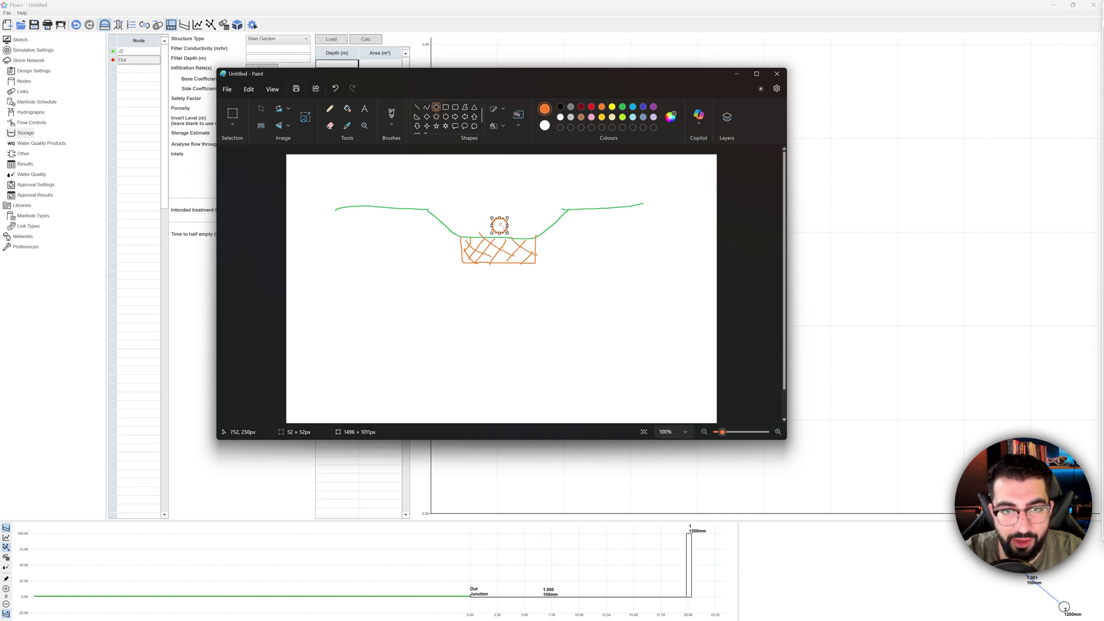
pyautogui.click(633, 107)
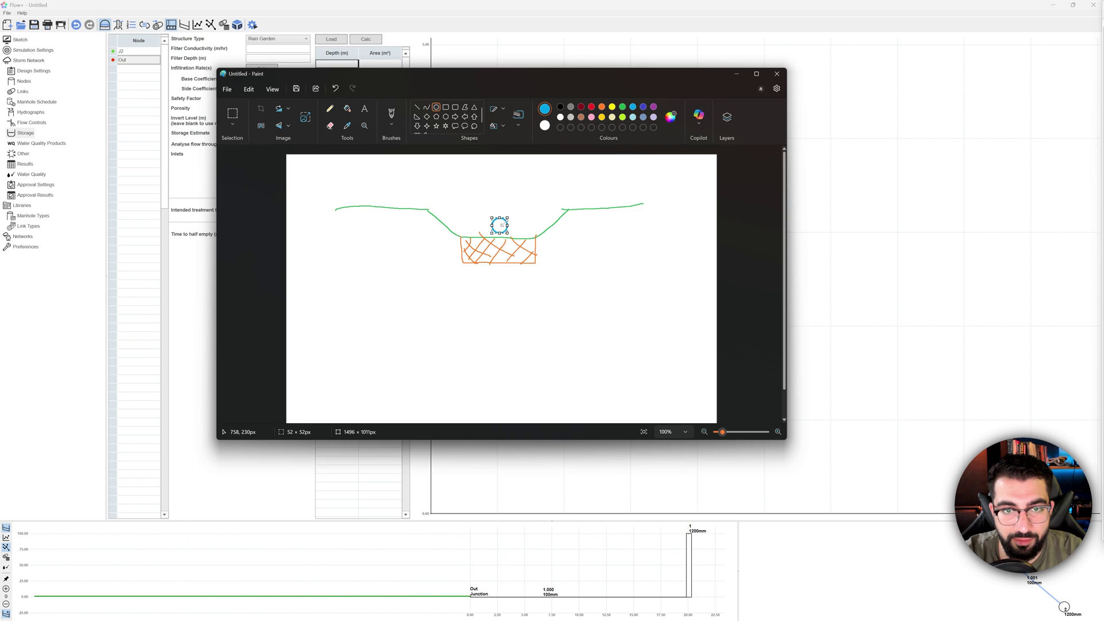
pyautogui.moveTo(501, 228)
pyautogui.mouseDown()
pyautogui.moveTo(498, 251)
pyautogui.moveTo(497, 231)
pyautogui.mouseUp()
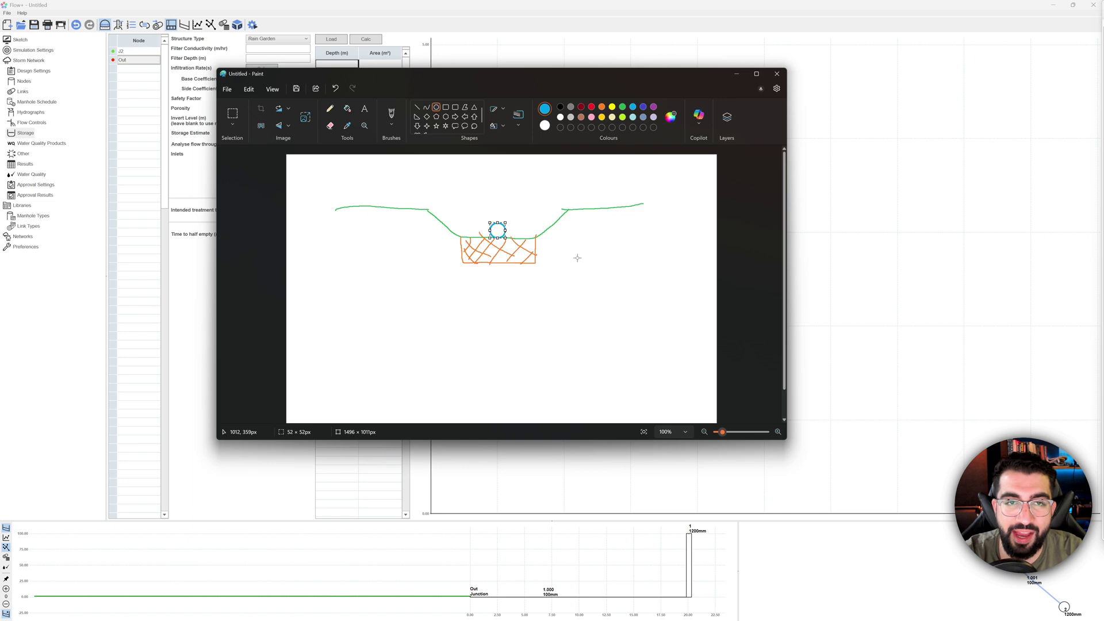
# Compare the rain garden's infiltration fields in Flow+ with the Paint cross-section sketch, finishing back in Flow+.
pyautogui.moveTo(441, 81); pyautogui.dragTo(522, 133)
pyautogui.moveTo(270, 79)
pyautogui.mouseDown()
pyautogui.moveTo(232, 82)
pyautogui.moveTo(271, 89)
pyautogui.mouseUp()
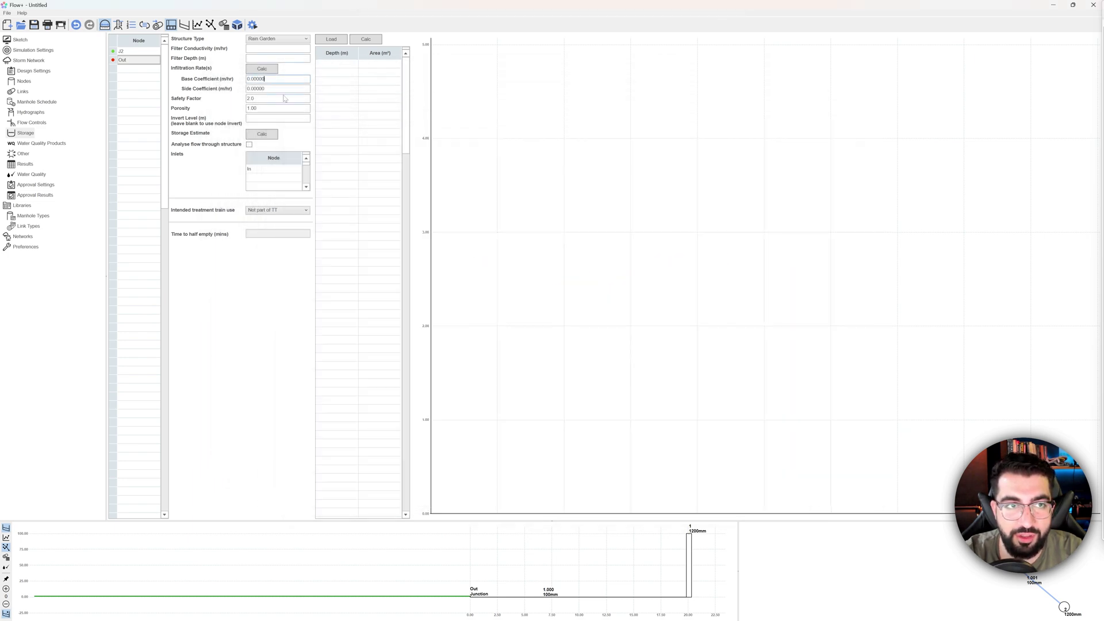
pyautogui.hotkey('alt', 'Tab')
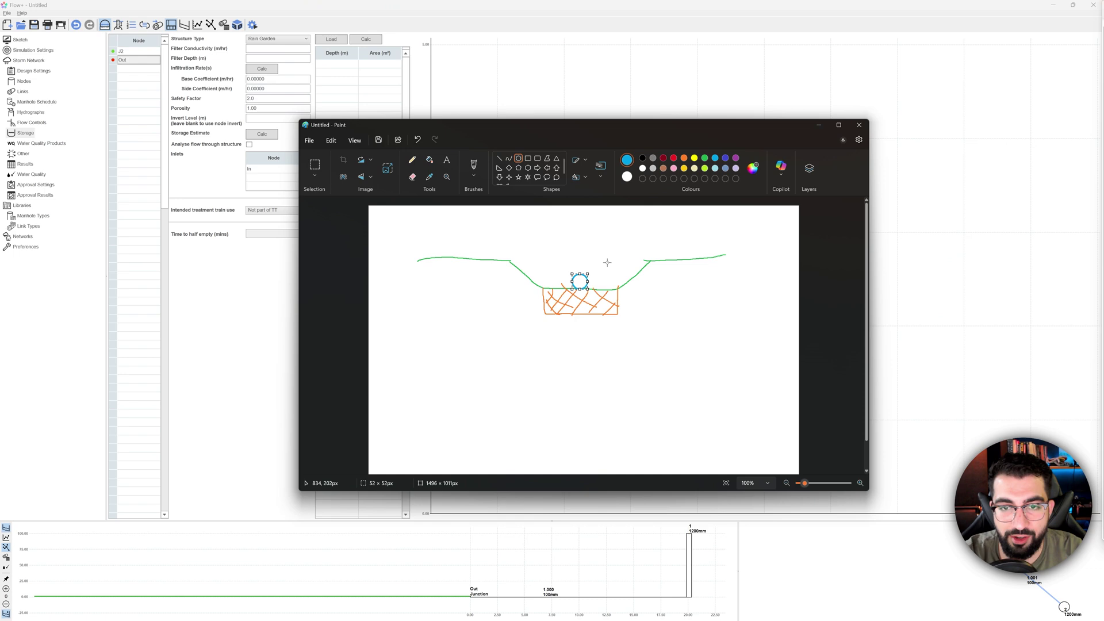
pyautogui.hotkey('alt', 'Tab')
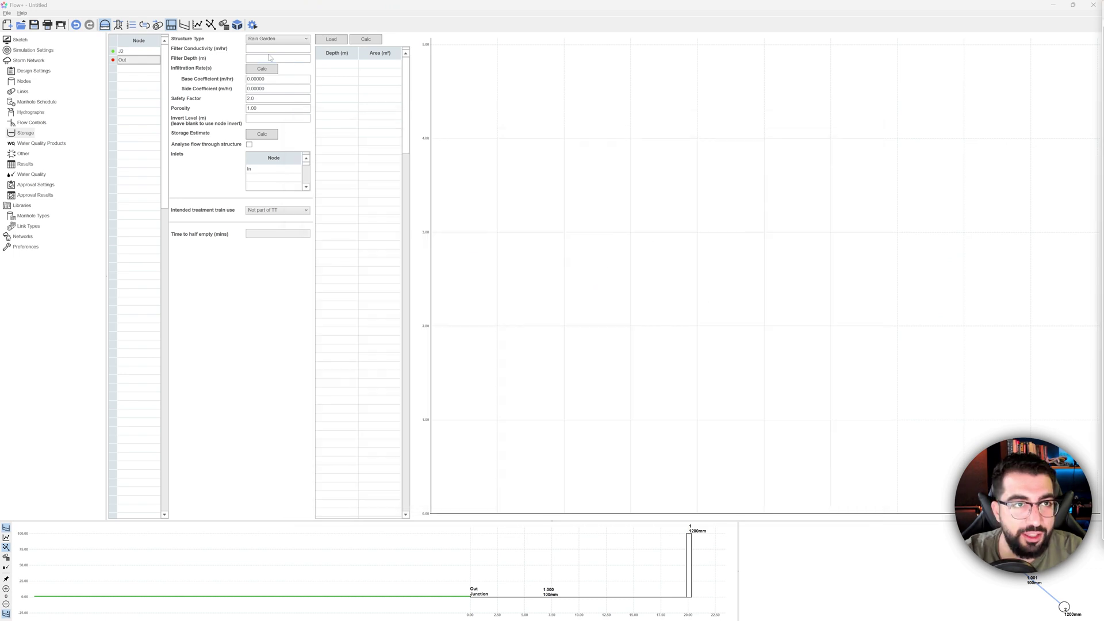
# Examine the storage structure in the 3D view, and set the rain garden's filter conductivity to 250 m/hr and filter depth to 0.3 m.
pyautogui.click(269, 49)
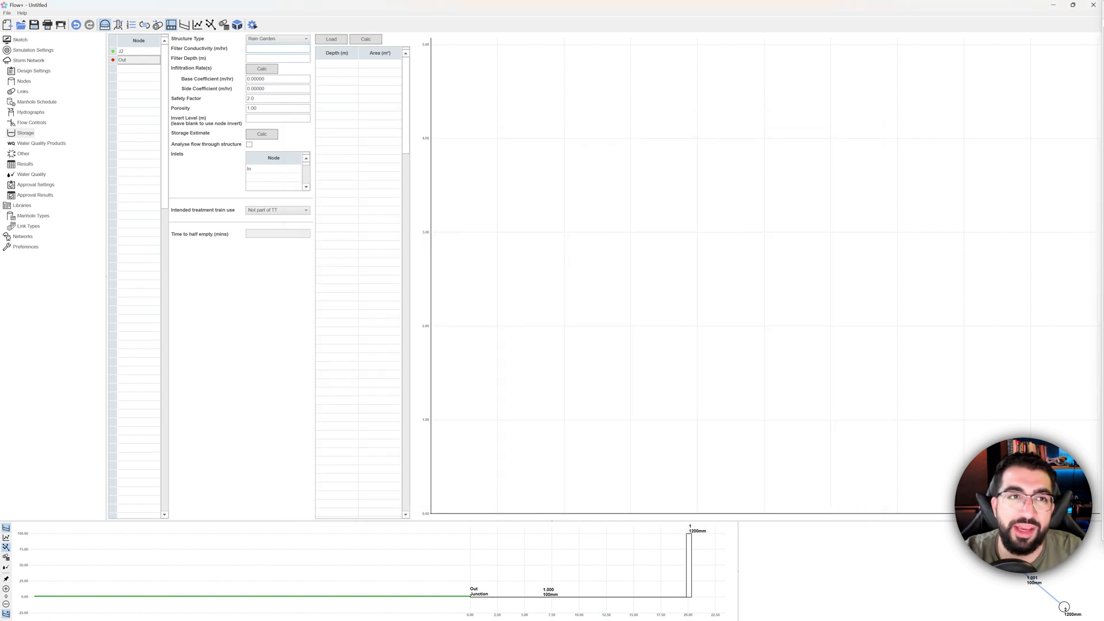
pyautogui.click(237, 24)
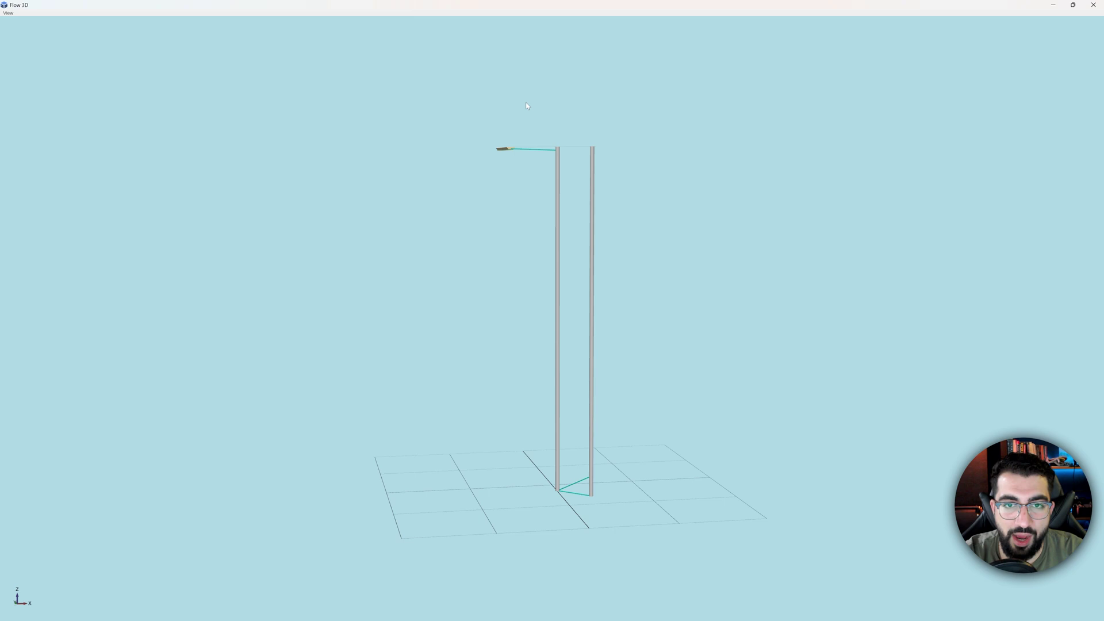
pyautogui.scroll(10, 527, 105)
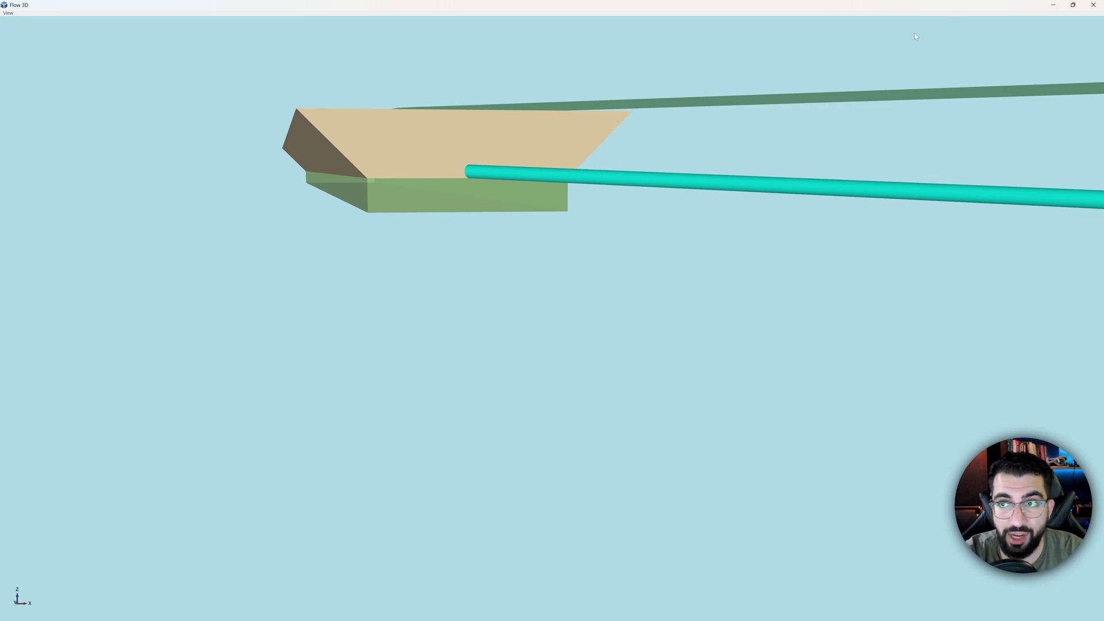
pyautogui.click(1054, 8)
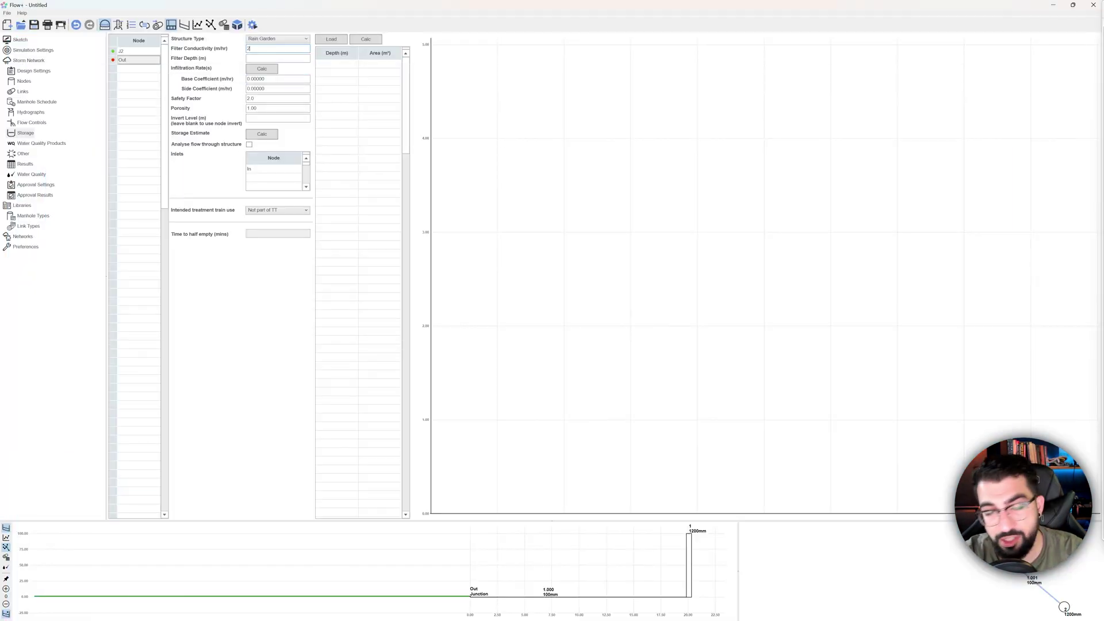
pyautogui.click(271, 59)
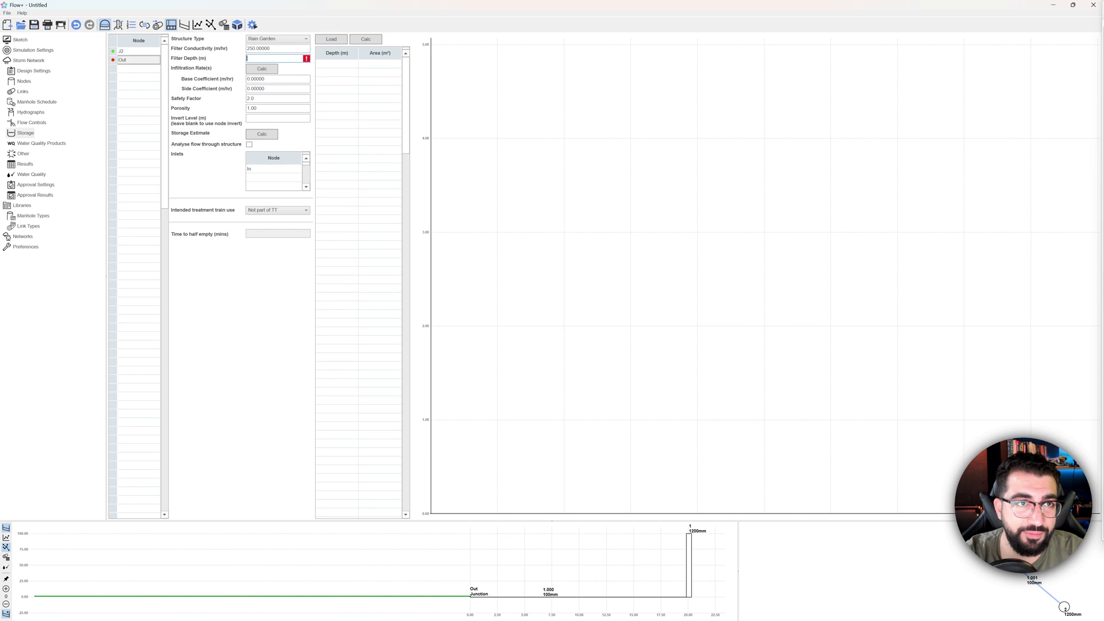
# Enter the rain garden's depth-area rows: 20 m² at 0 m depth and 50 m² at 0.3 m depth.
pyautogui.click(344, 66)
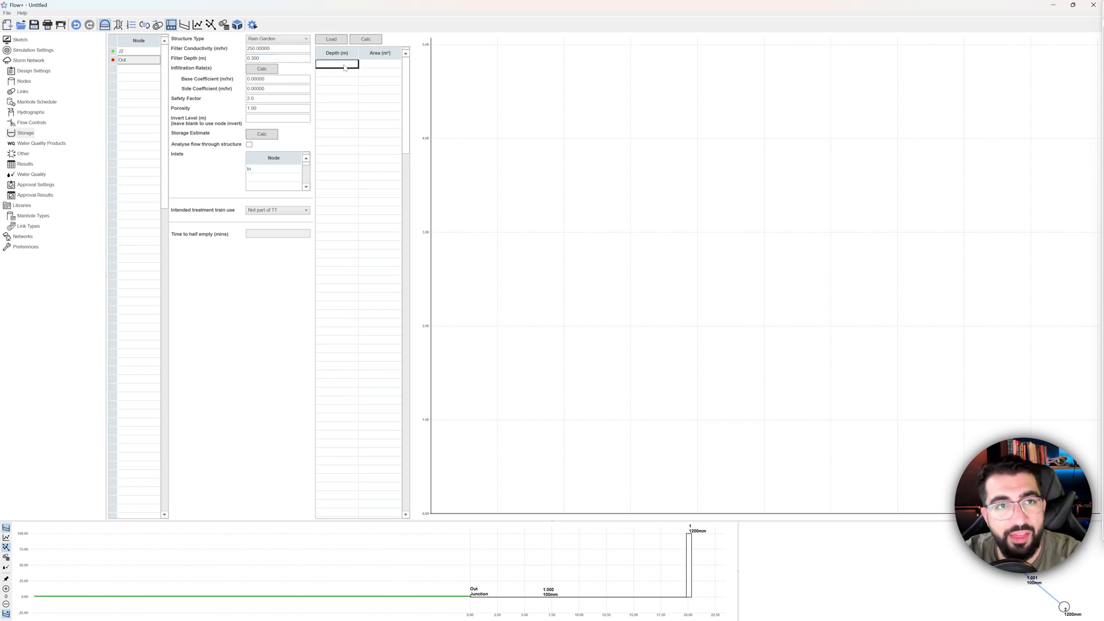
pyautogui.click(381, 65)
pyautogui.write('2')
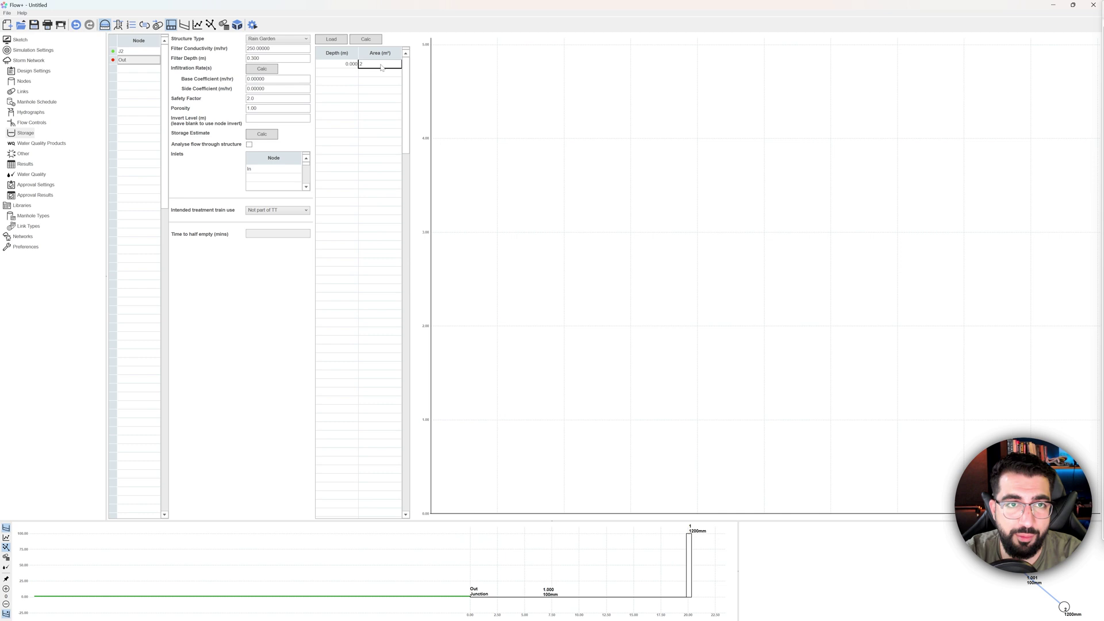
pyautogui.write('0')
pyautogui.click(352, 73)
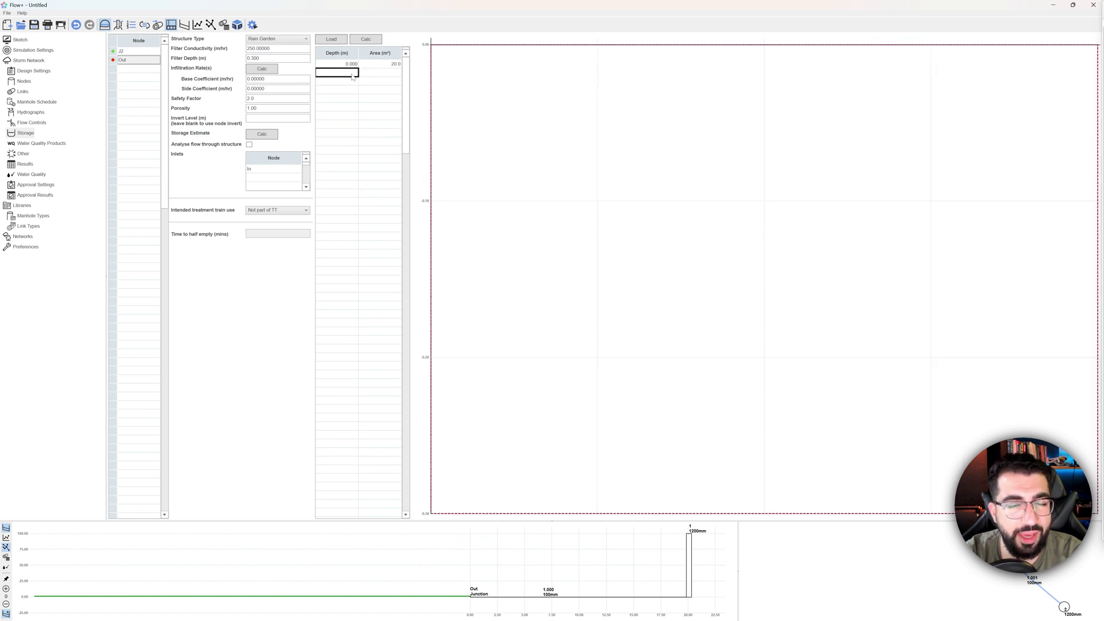
pyautogui.write('0.3')
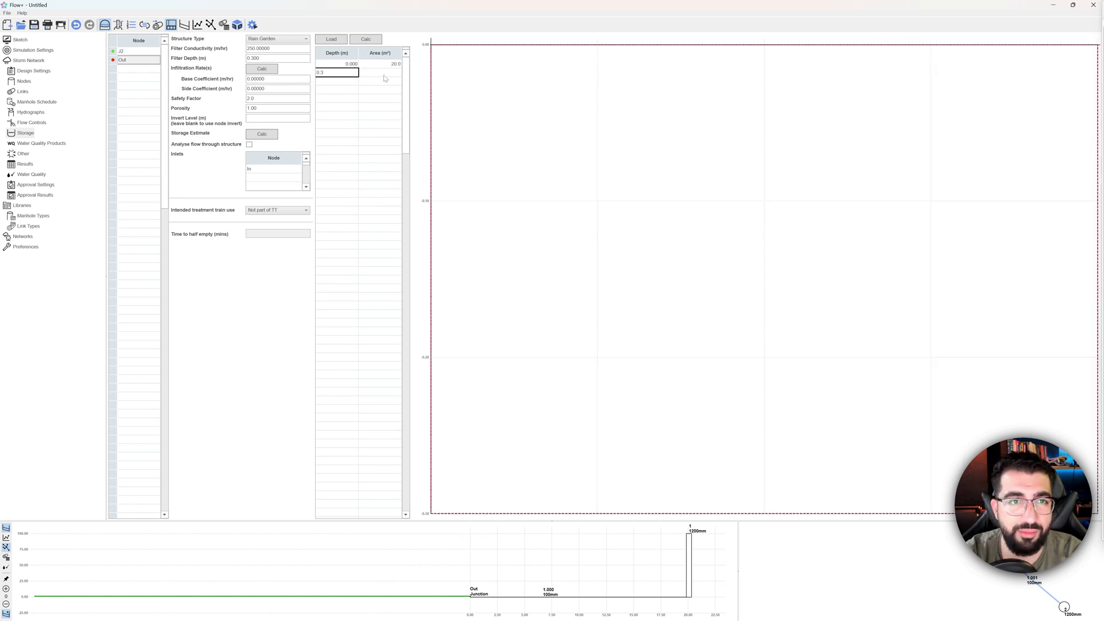
pyautogui.press('Return')
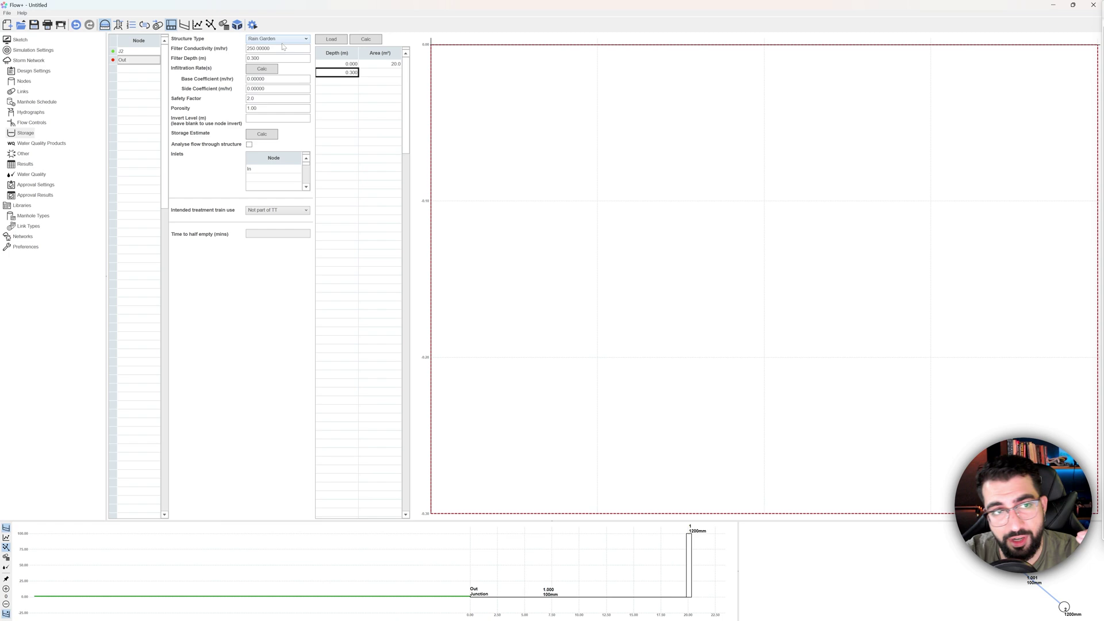
pyautogui.click(378, 74)
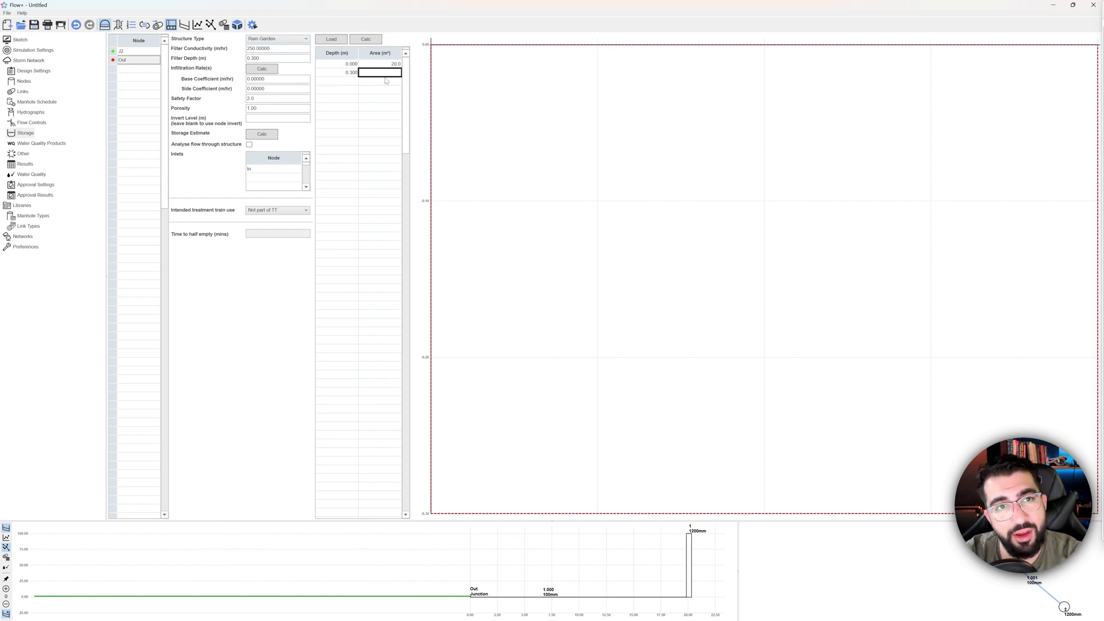
pyautogui.write('50')
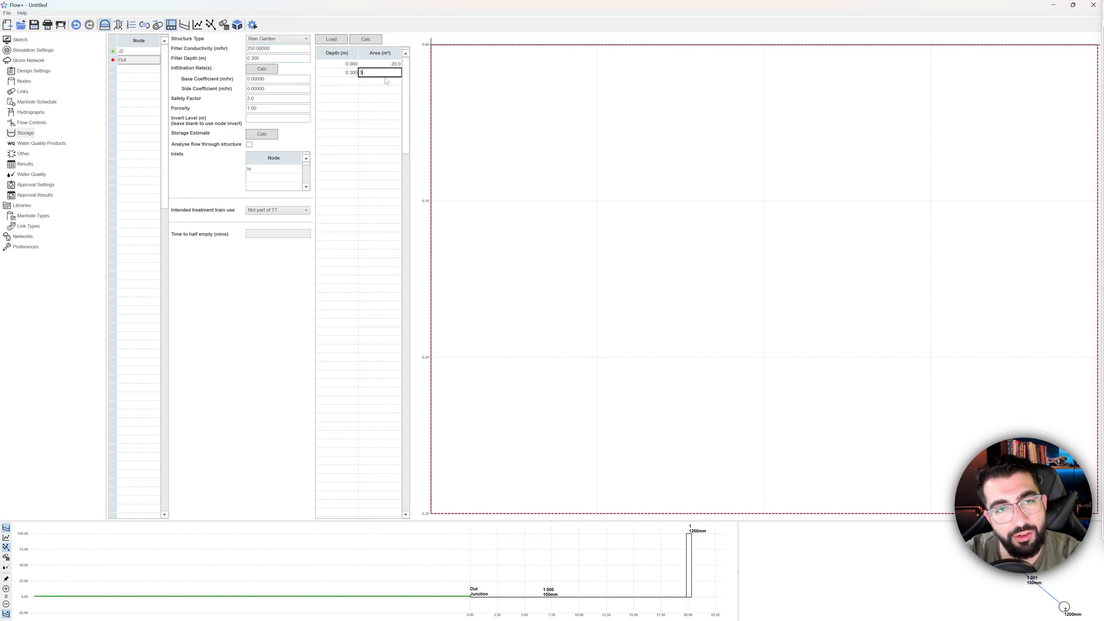
pyautogui.press('Return')
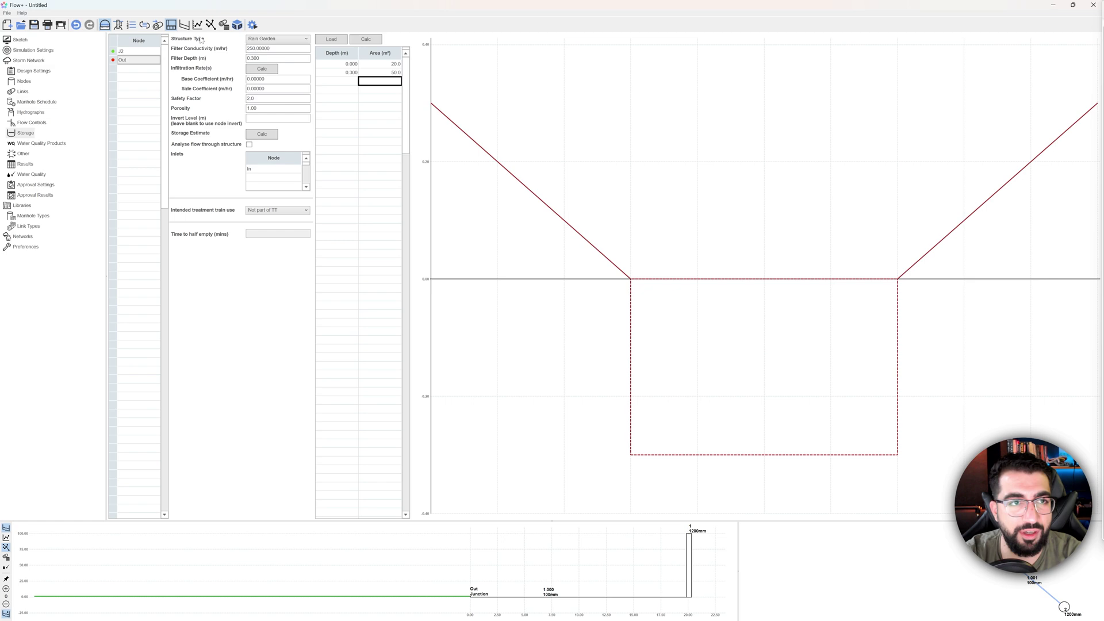
# Set the rain garden's base infiltration coefficient to 0.0001 m/hr and its porosity to 0.3.
pyautogui.moveTo(271, 84); pyautogui.dragTo(260, 87)
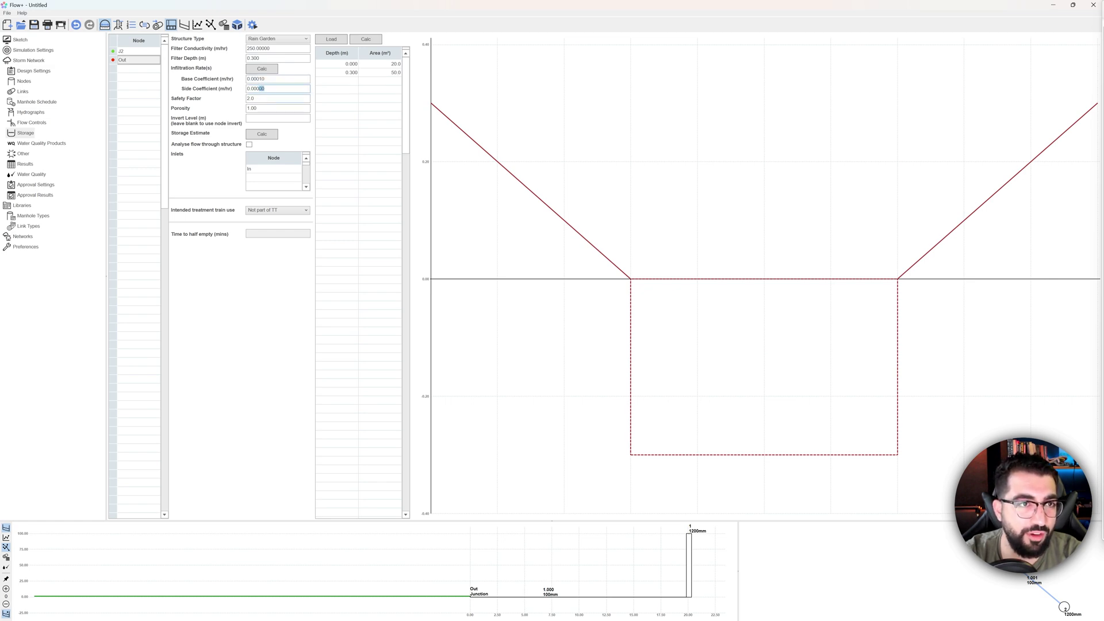
pyautogui.press('Tab')
pyautogui.write('0')
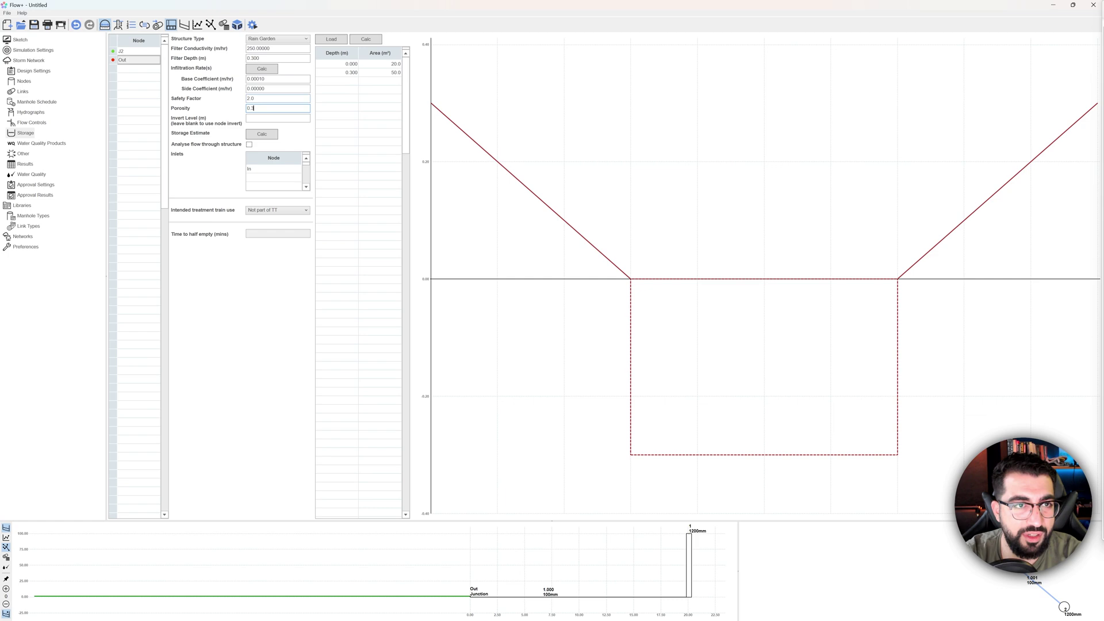
pyautogui.write('.3')
pyautogui.click(253, 98)
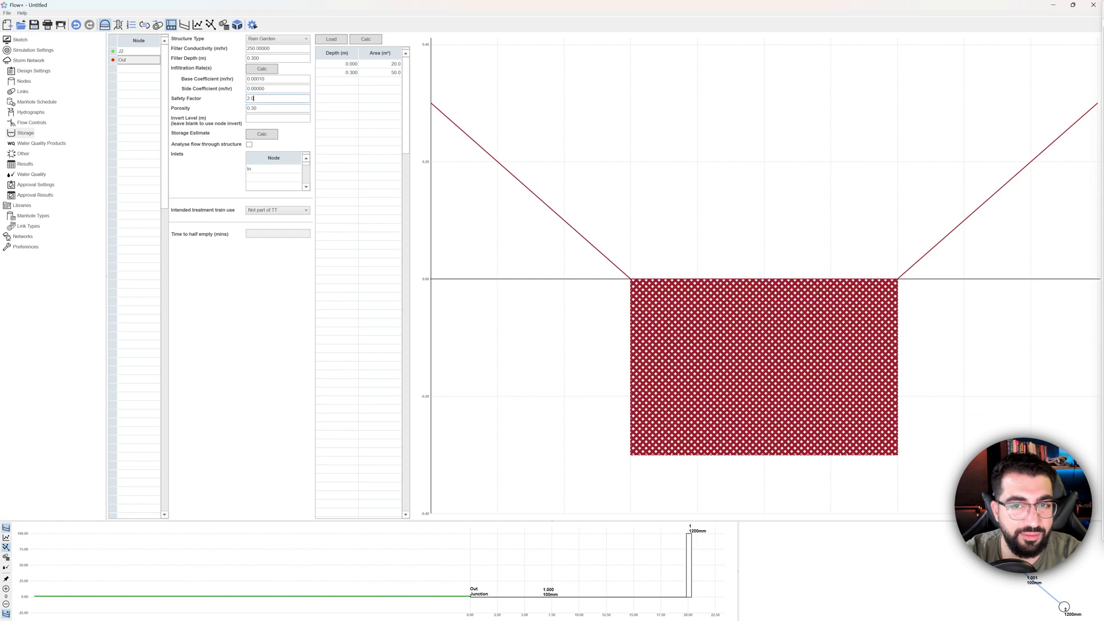
# Examine the whole storm network in the 3D view, including its two manholes, and close the view.
pyautogui.click(145, 70)
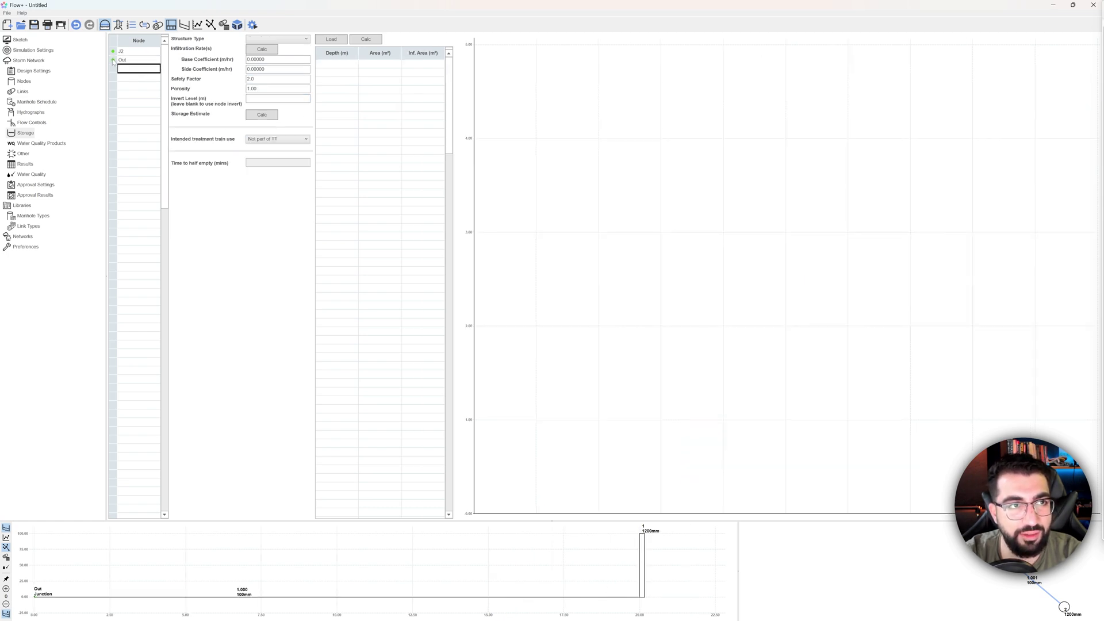
pyautogui.click(237, 25)
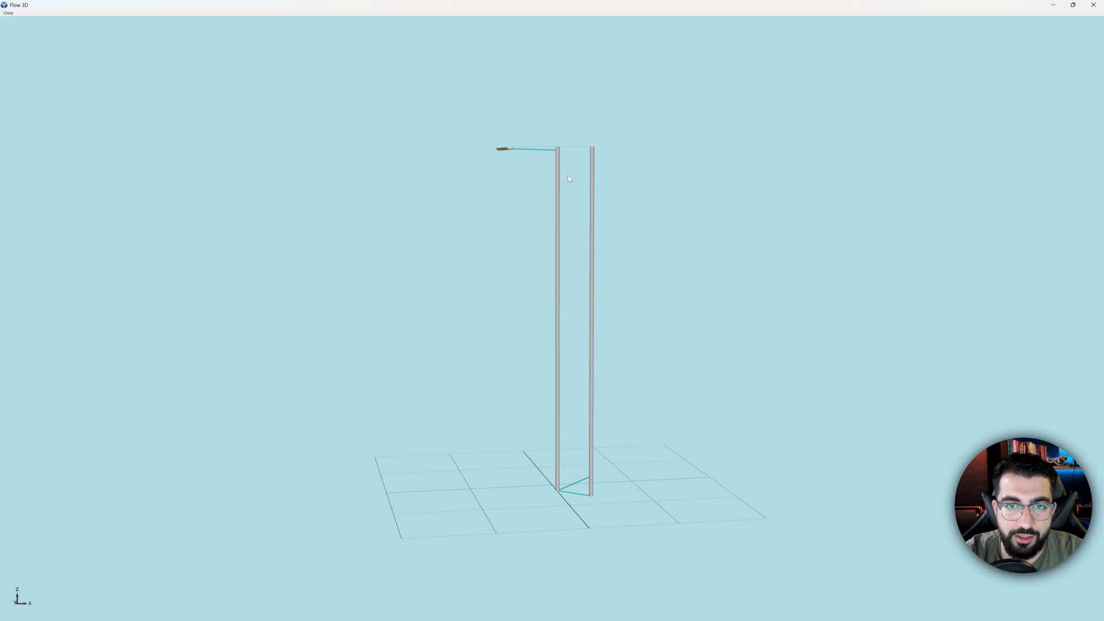
pyautogui.scroll(3, 619, 438)
pyautogui.scroll(-3, 500, 420)
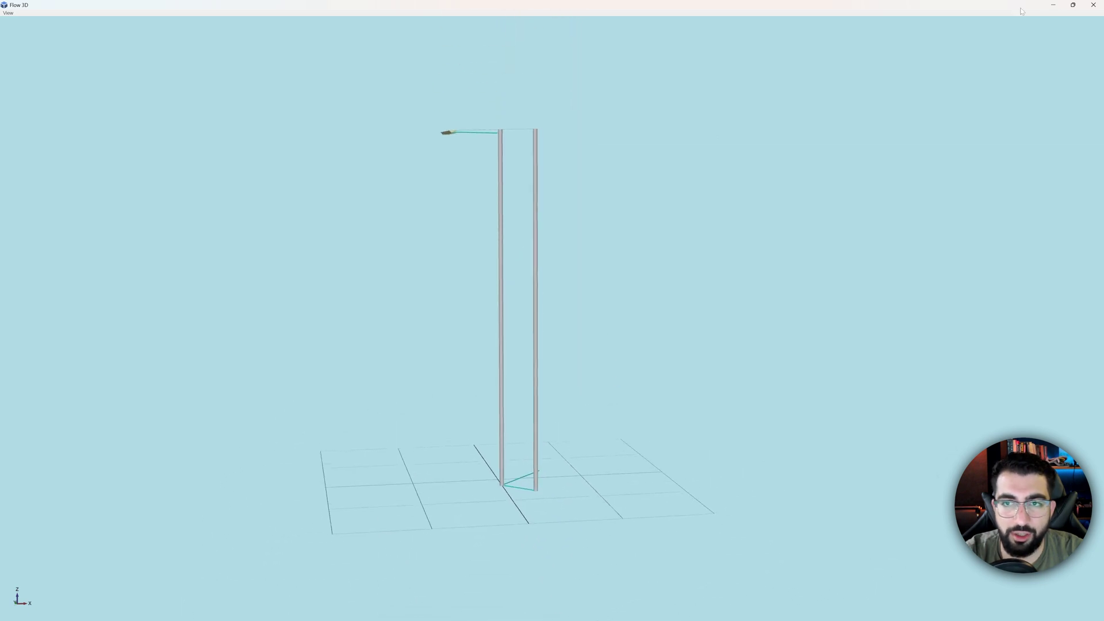
pyautogui.click(1094, 5)
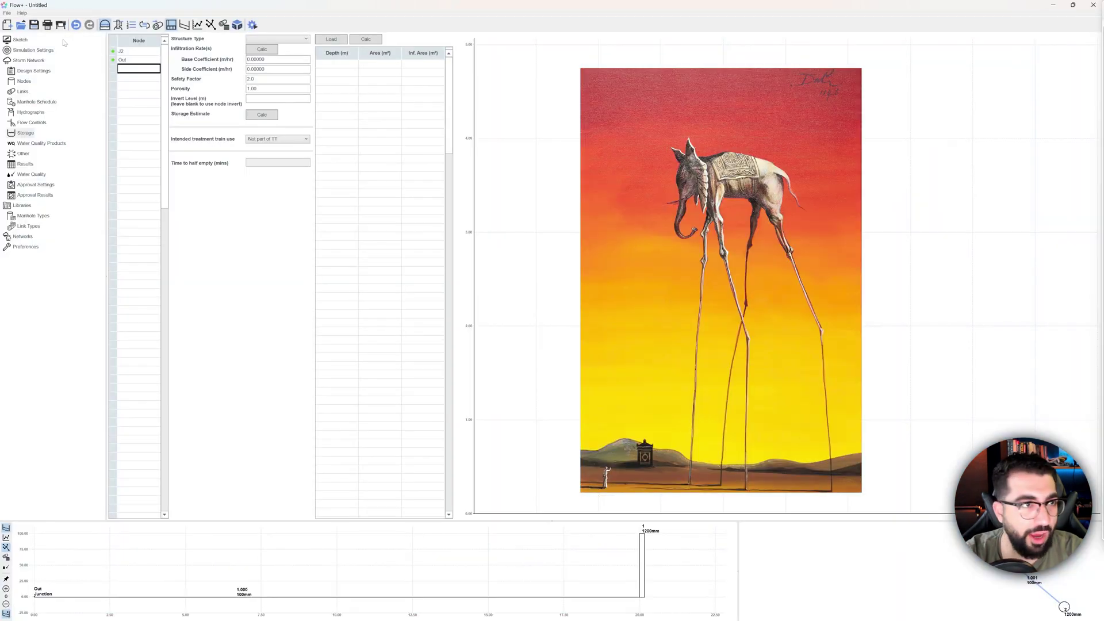
# Set the cover level of junctions Out and In to 100 m in the network sketch.
pyautogui.click(21, 41)
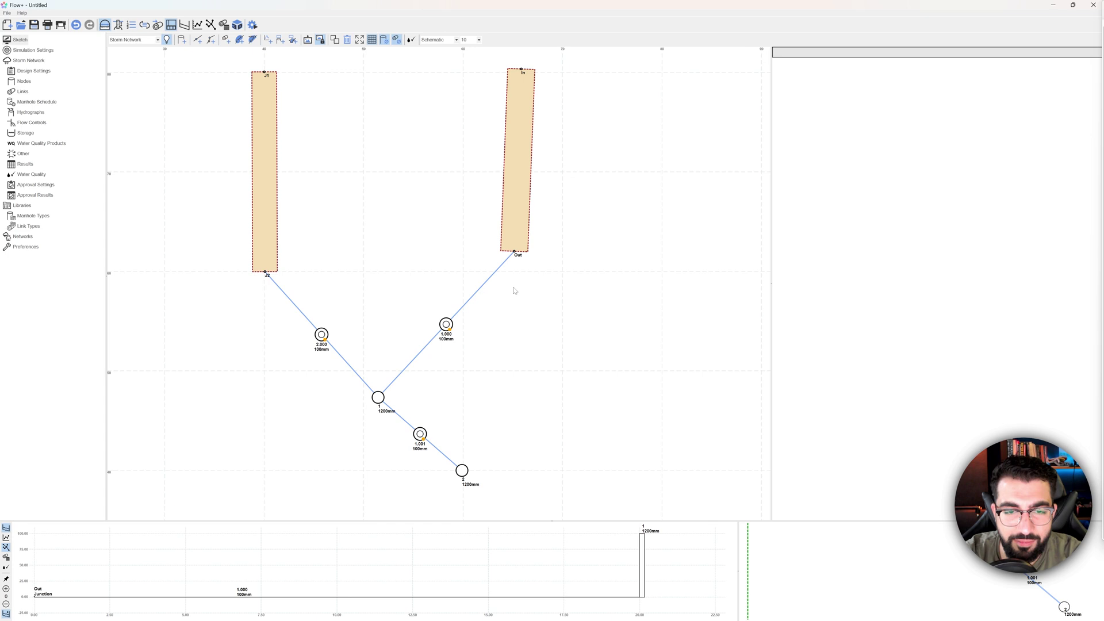
pyautogui.moveTo(575, 160); pyautogui.dragTo(562, 215)
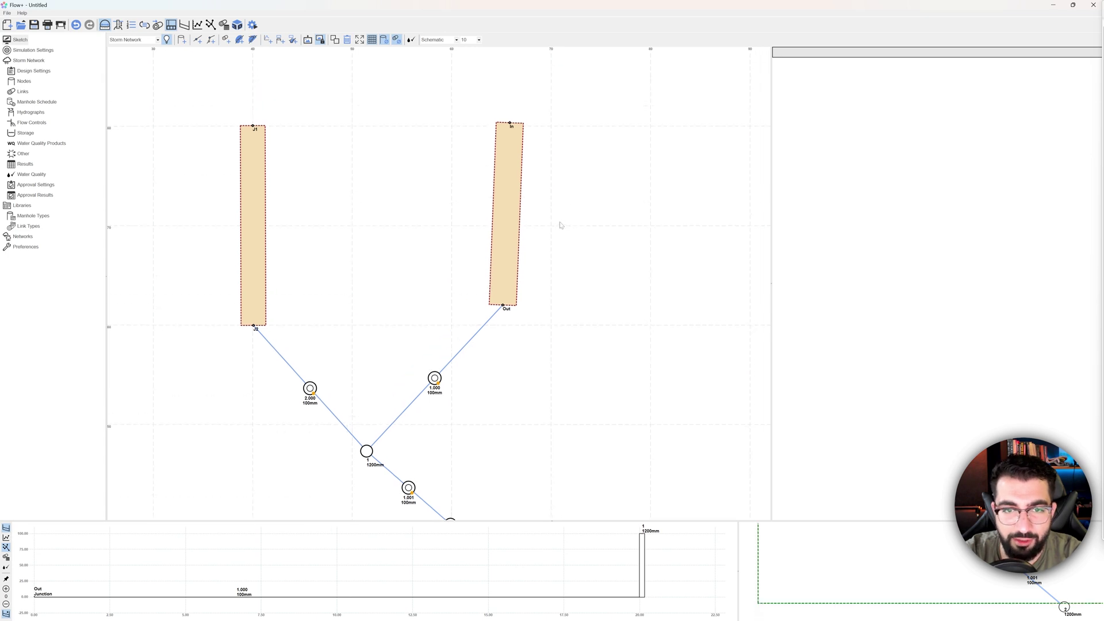
pyautogui.click(503, 305)
pyautogui.write('100')
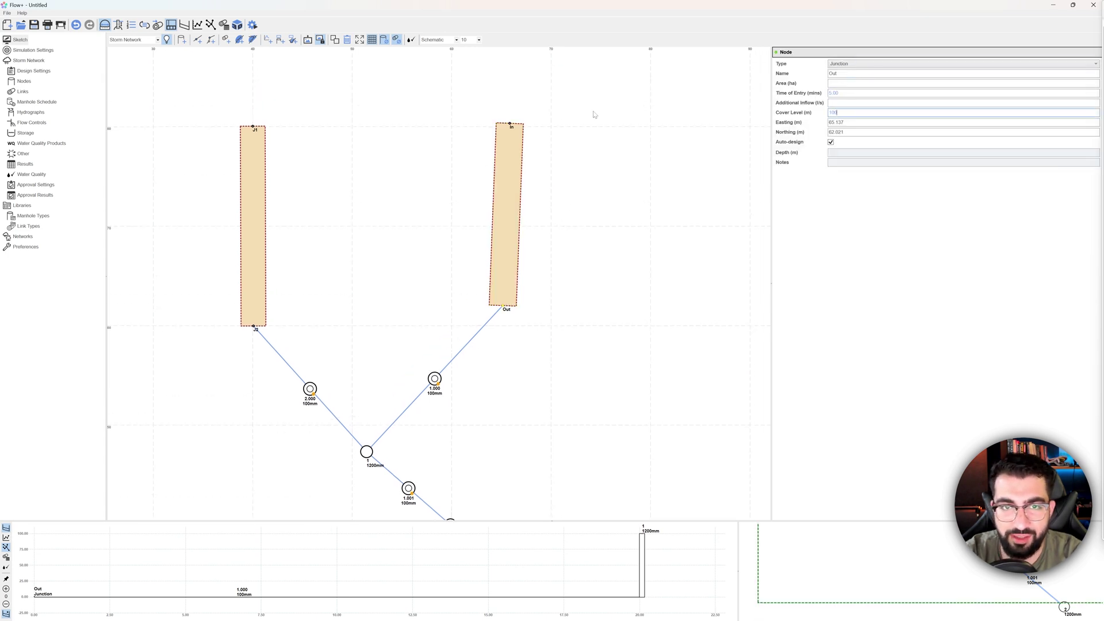
pyautogui.click(510, 123)
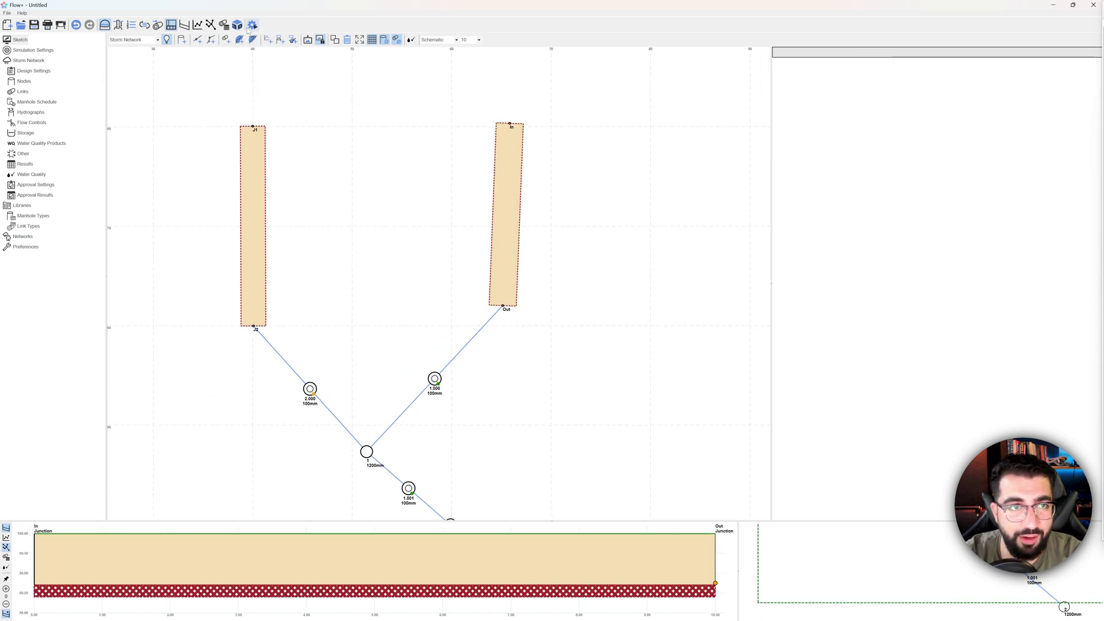
# Examine the rain garden's shape, its filter layer and the outlet pipe connection at junction Out in 3D.
pyautogui.click(237, 24)
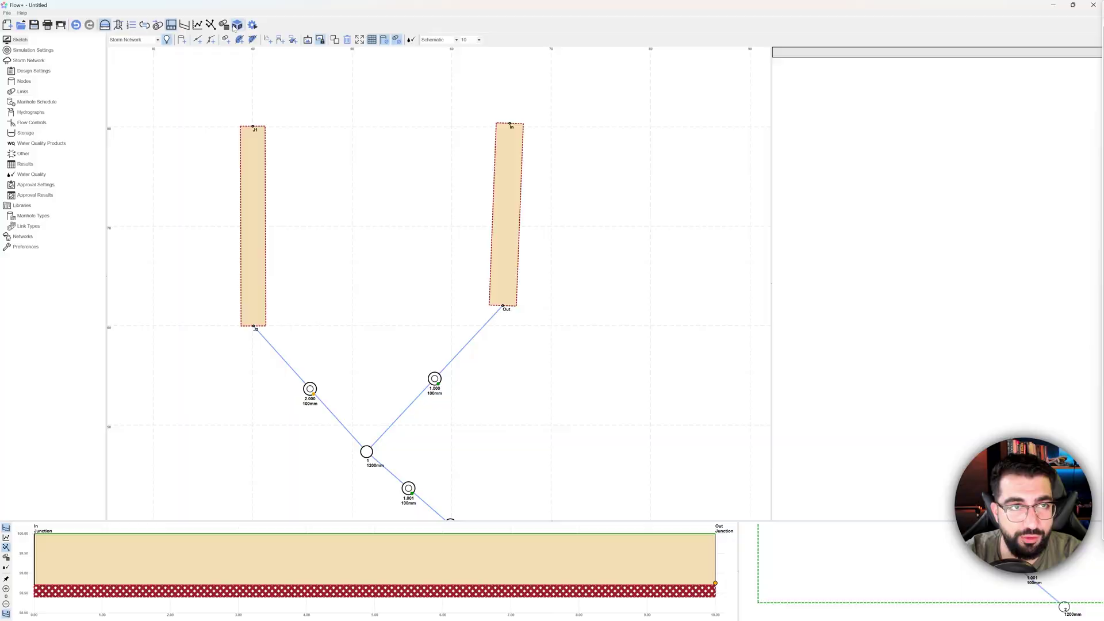
pyautogui.scroll(5, 619, 298)
pyautogui.scroll(5, 552, 352)
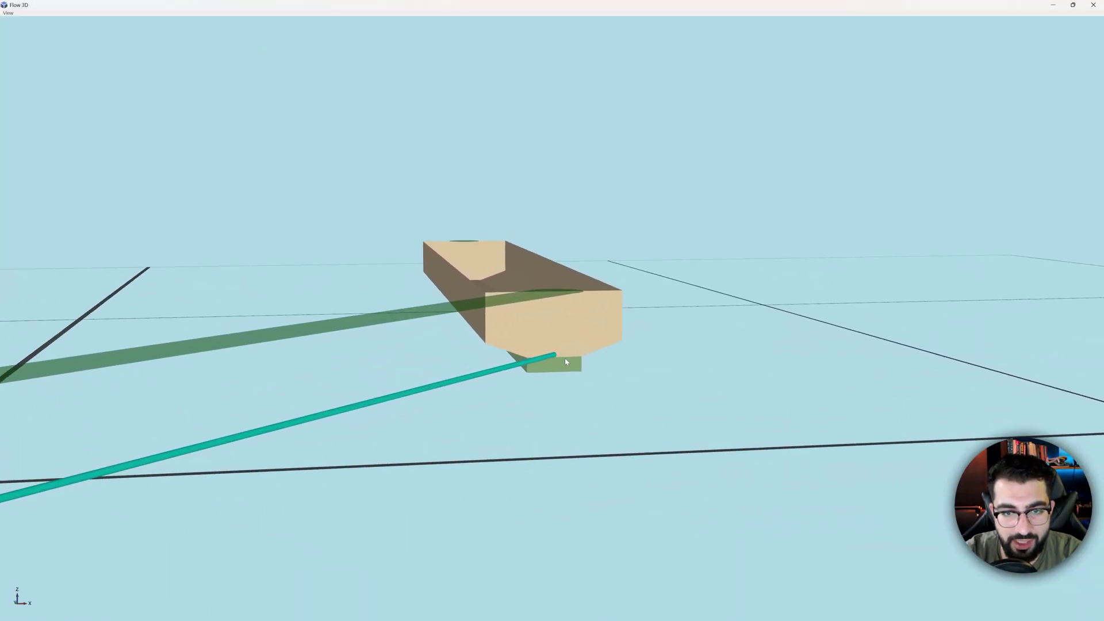
pyautogui.moveTo(544, 355); pyautogui.dragTo(519, 348)
pyautogui.scroll(3, 450, 333)
pyautogui.moveTo(580, 367); pyautogui.dragTo(561, 320)
pyautogui.scroll(-5, 537, 311)
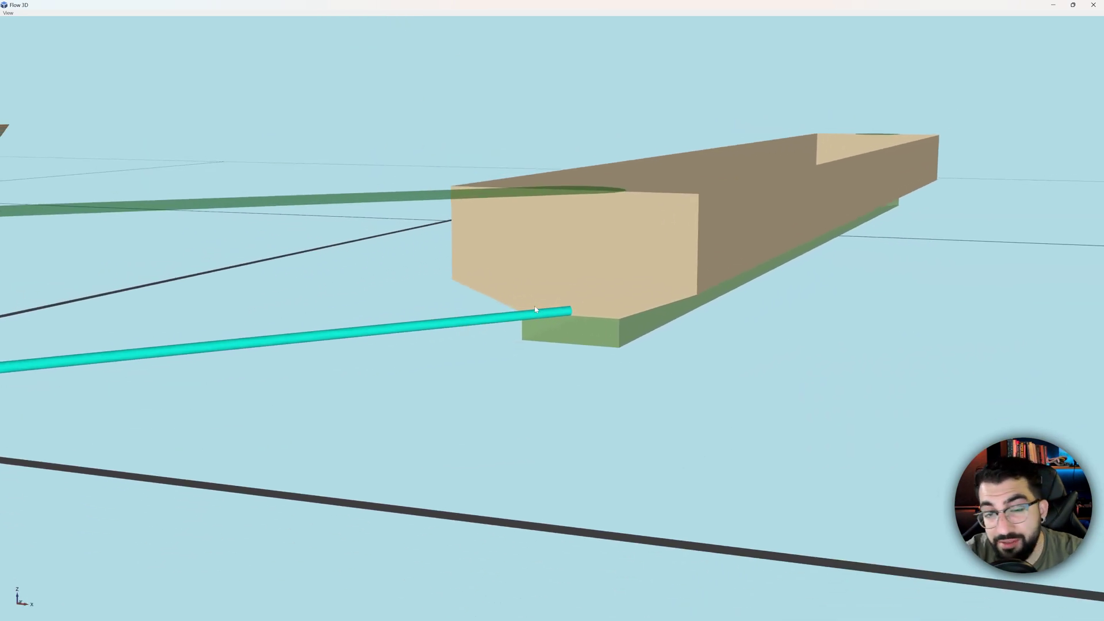
pyautogui.moveTo(445, 271); pyautogui.dragTo(489, 261)
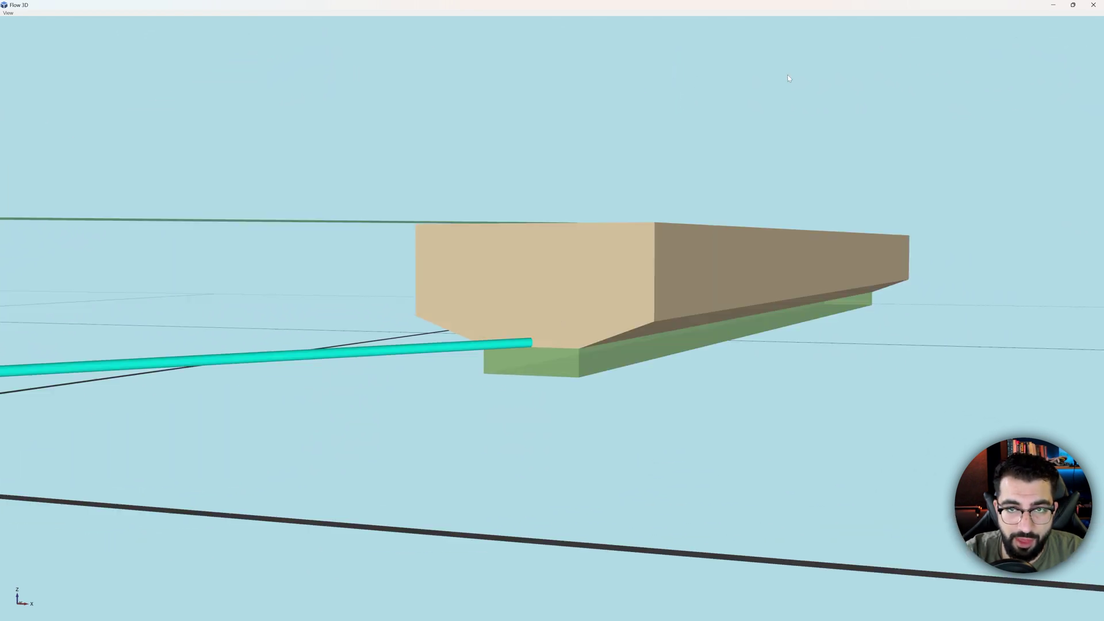
pyautogui.click(1054, 6)
# Check the Out rain garden's storage cross-section and plan view, and the upstream depth of link 1.000.
pyautogui.click(26, 133)
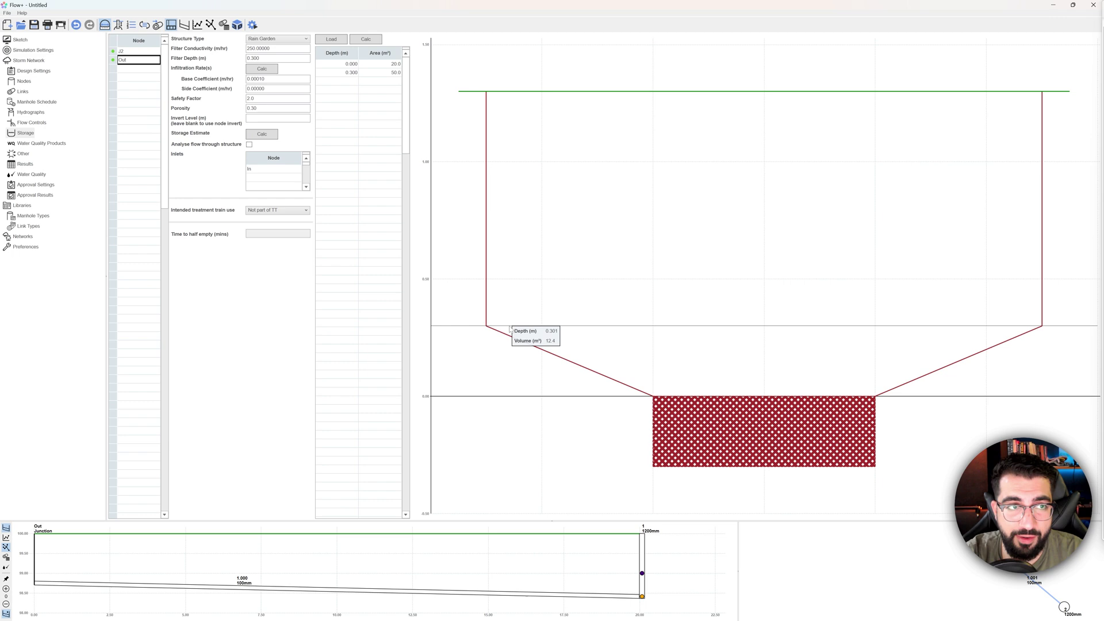
pyautogui.click(211, 25)
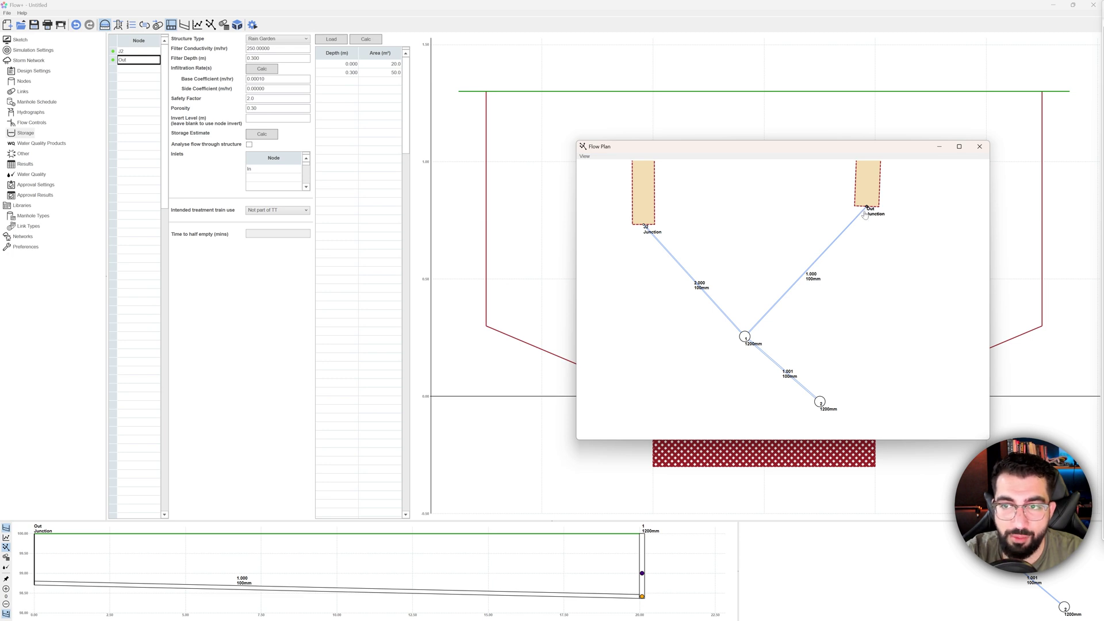
pyautogui.click(677, 14)
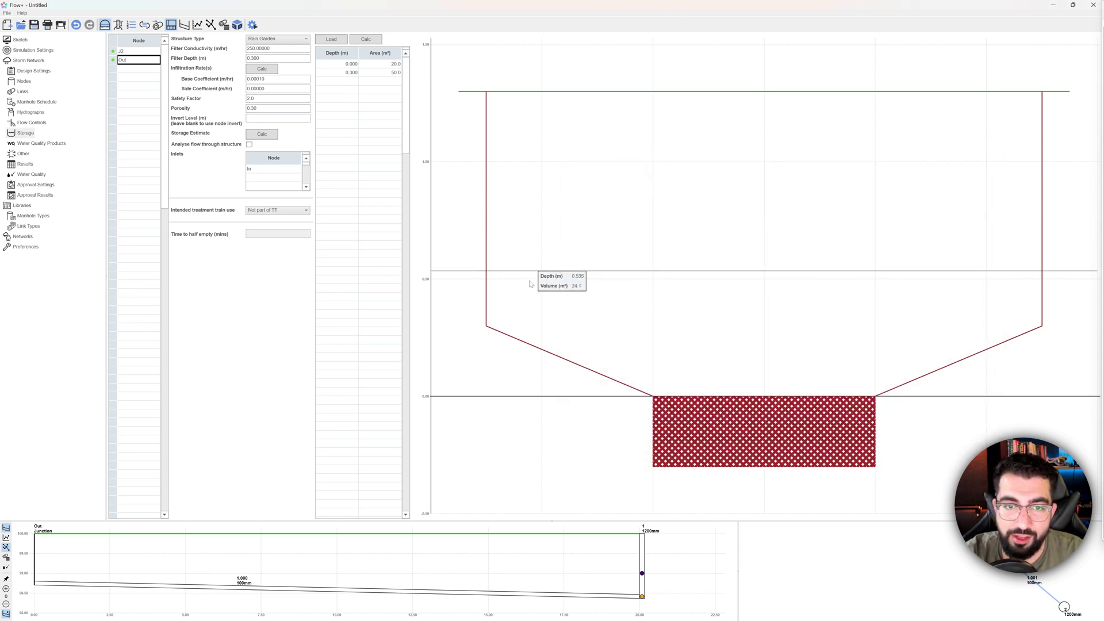
pyautogui.click(20, 39)
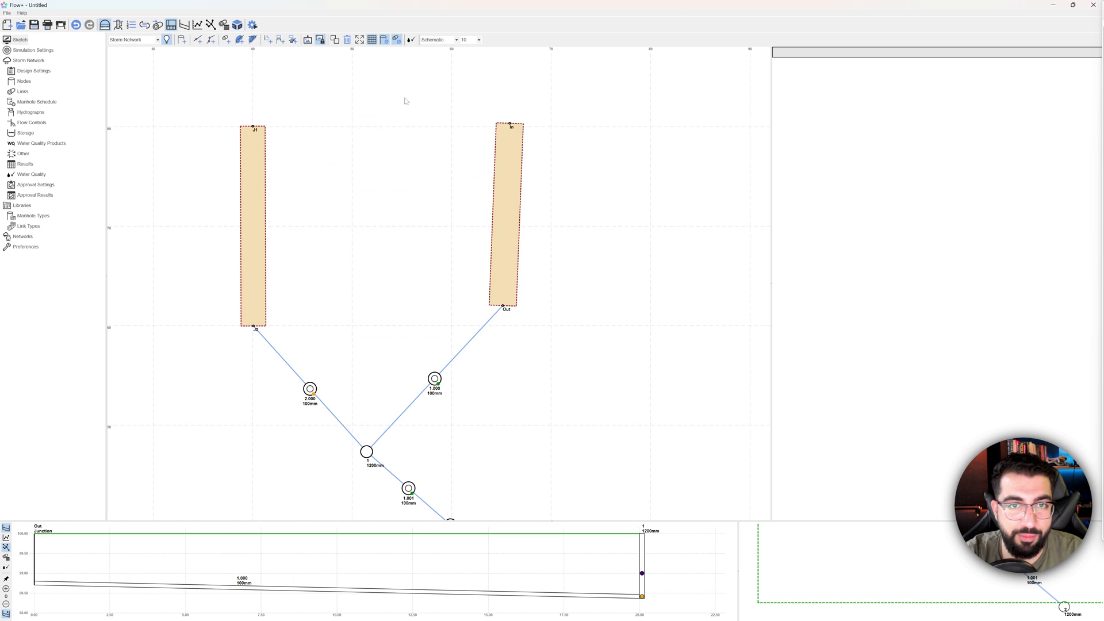
pyautogui.click(436, 381)
pyautogui.moveTo(833, 299); pyautogui.dragTo(817, 299)
pyautogui.click(829, 290)
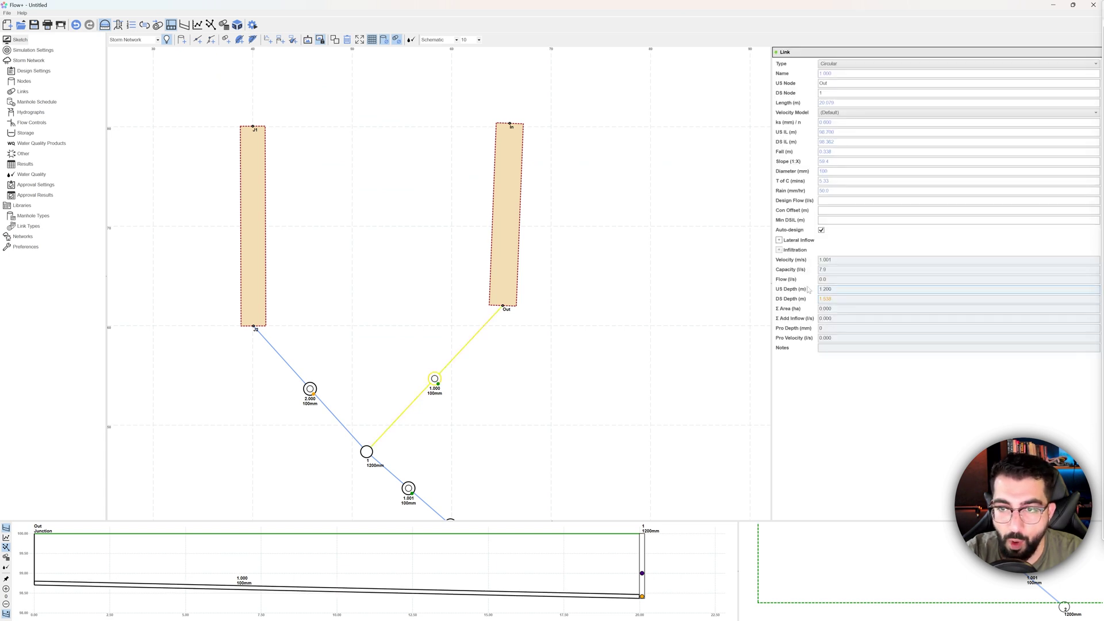
# Set the invert level of the rain garden at node Out to 99.7 m and refresh its cross-section.
pyautogui.click(23, 134)
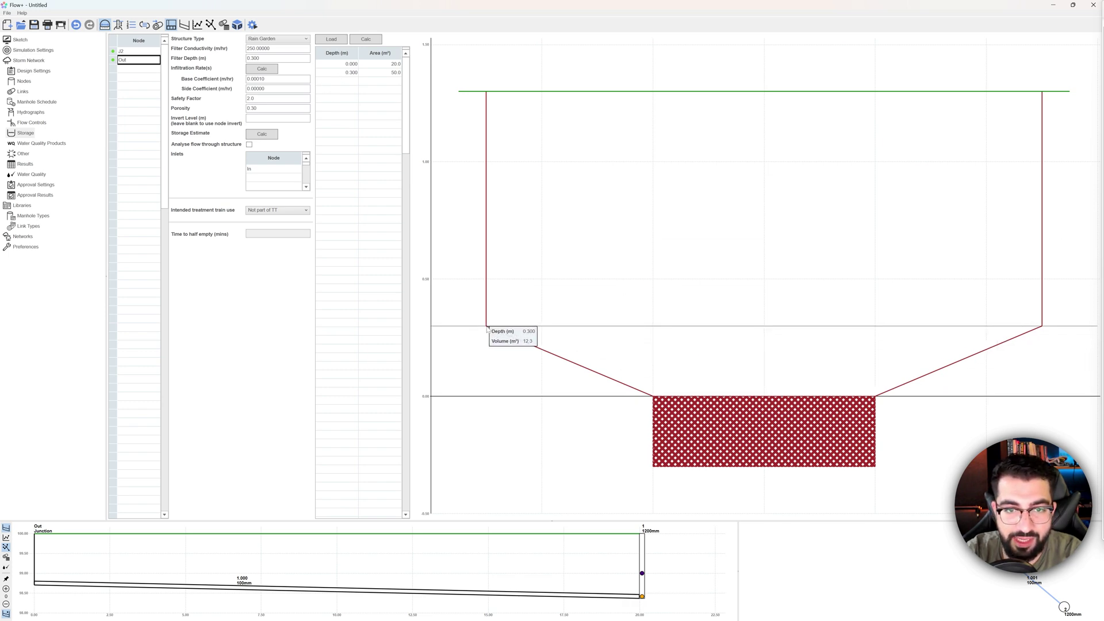
pyautogui.click(276, 118)
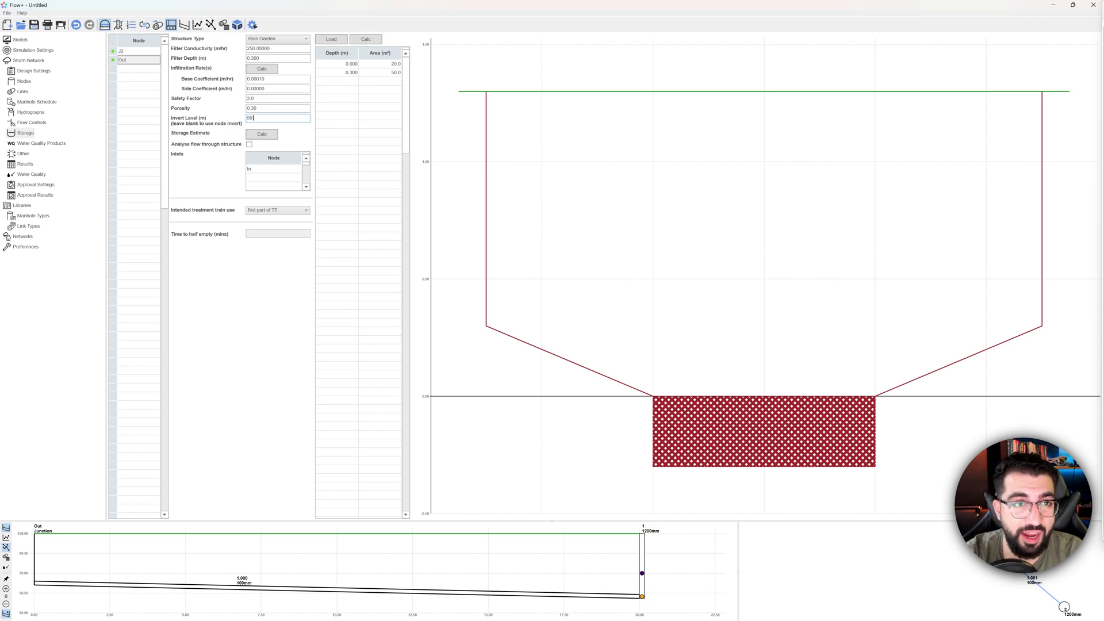
pyautogui.press('Return')
pyautogui.click(140, 51)
pyautogui.click(150, 60)
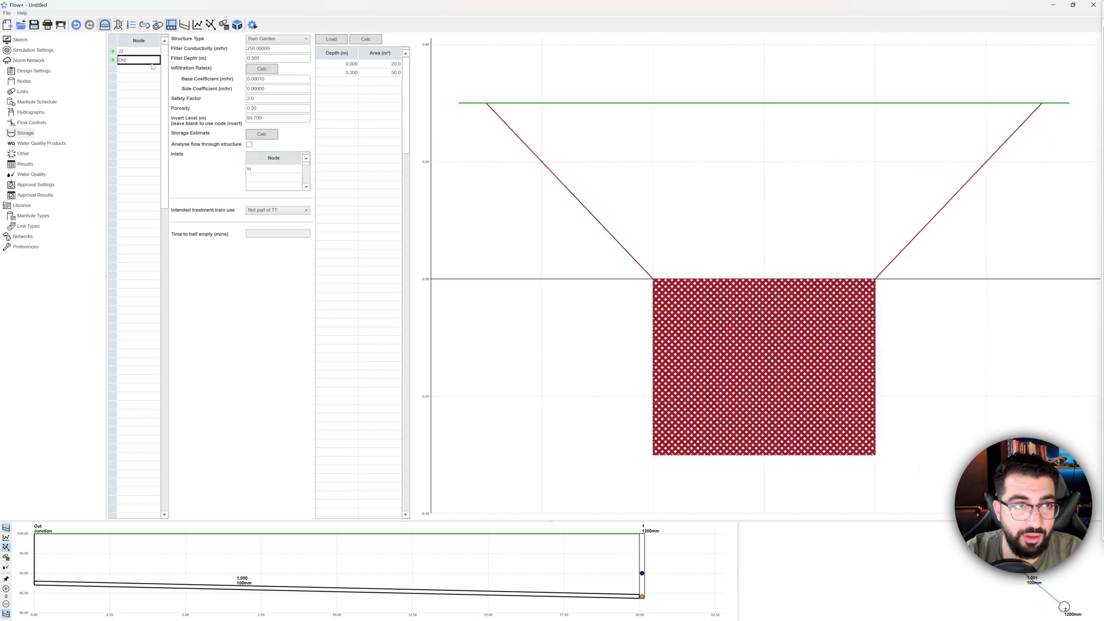
pyautogui.click(262, 118)
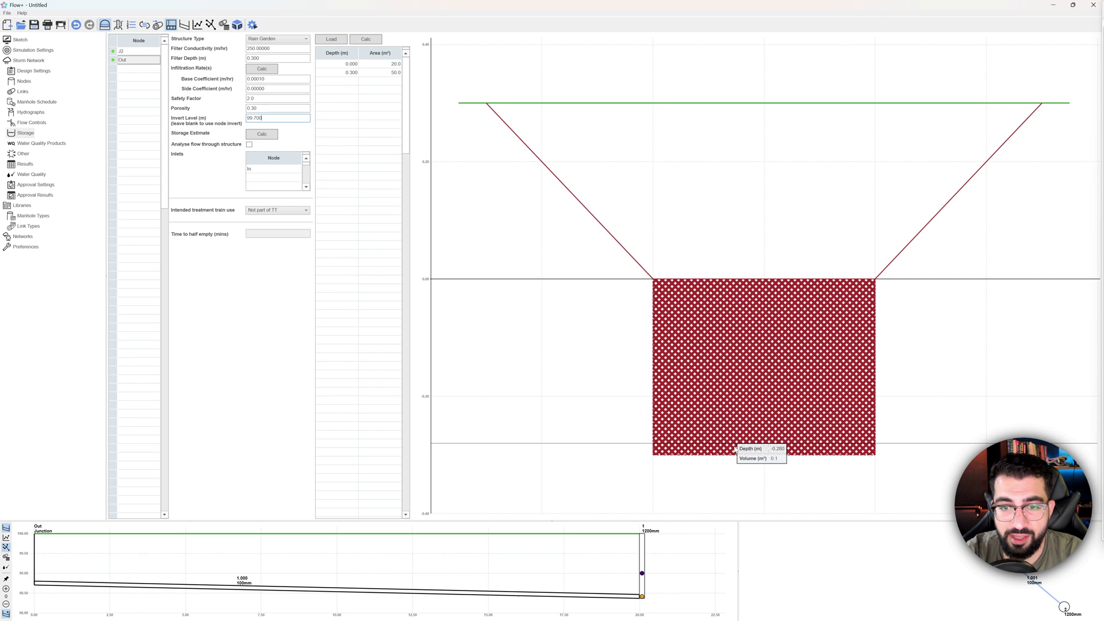
# Compare the raised rain garden's level with its outlet pipe in the 3D view.
pyautogui.click(237, 25)
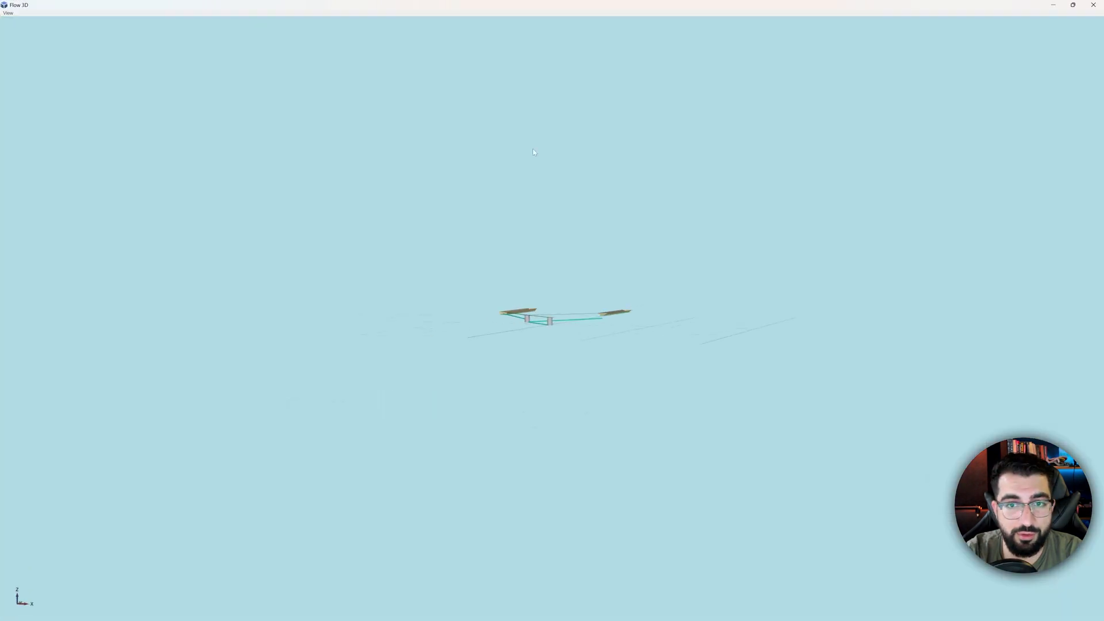
pyautogui.scroll(10, 604, 322)
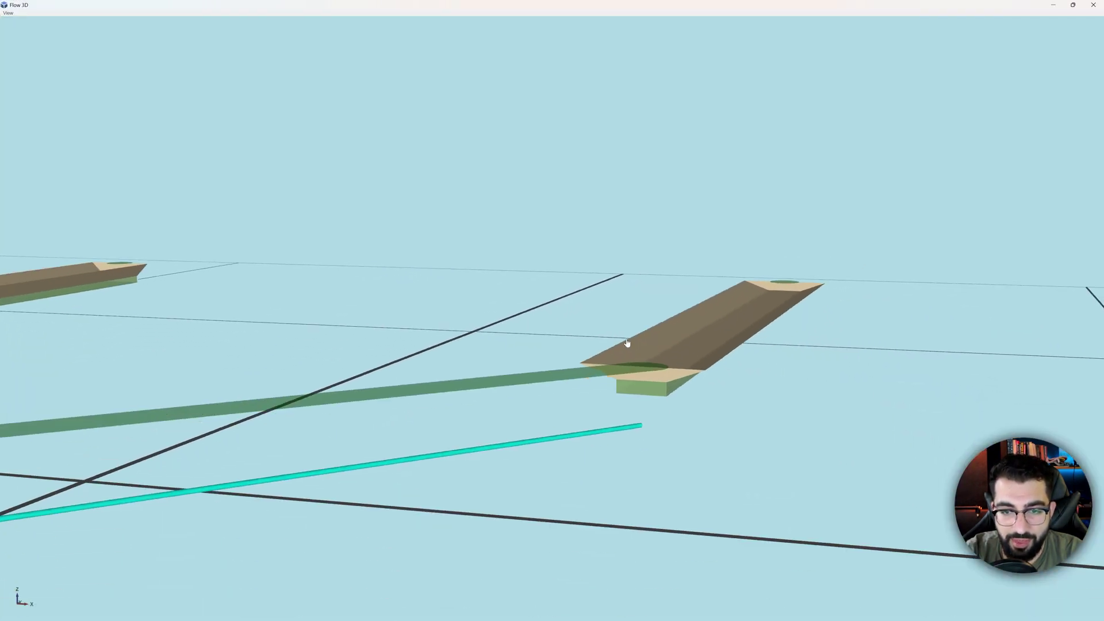
pyautogui.scroll(3, 651, 403)
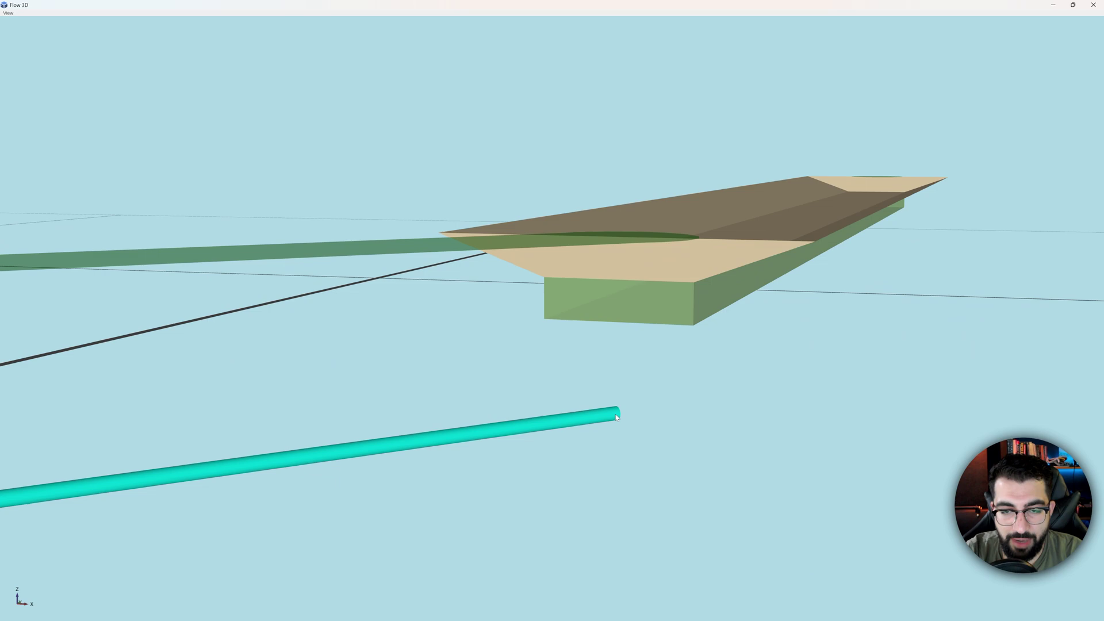
pyautogui.click(1093, 5)
# Set the upstream invert level of link 1.000 to 99.7 m in the network sketch.
pyautogui.click(20, 40)
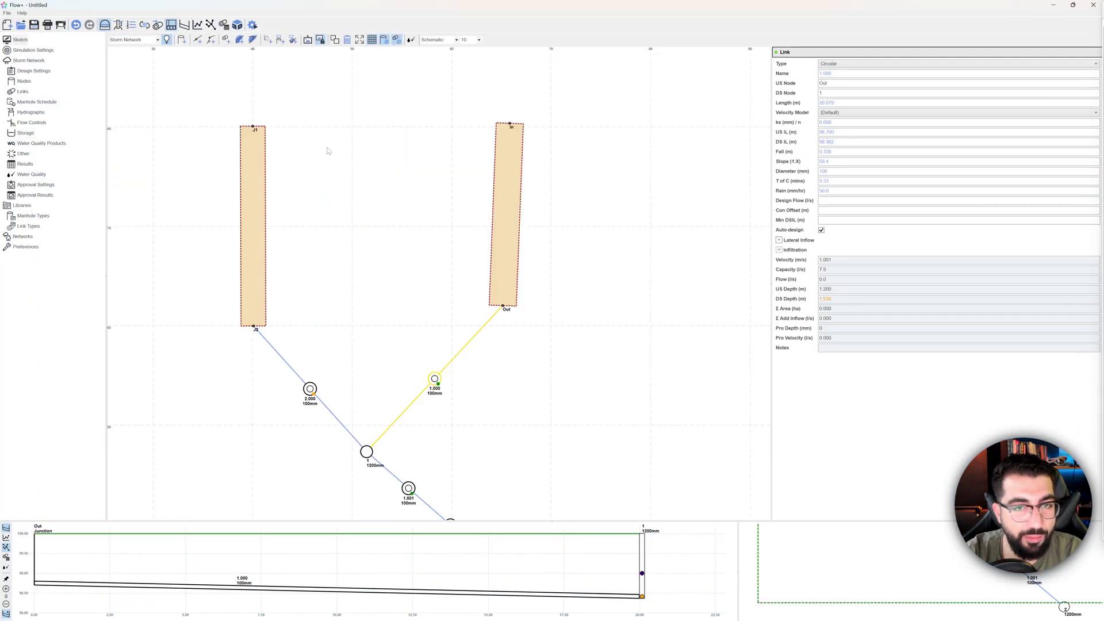
pyautogui.doubleClick(838, 132)
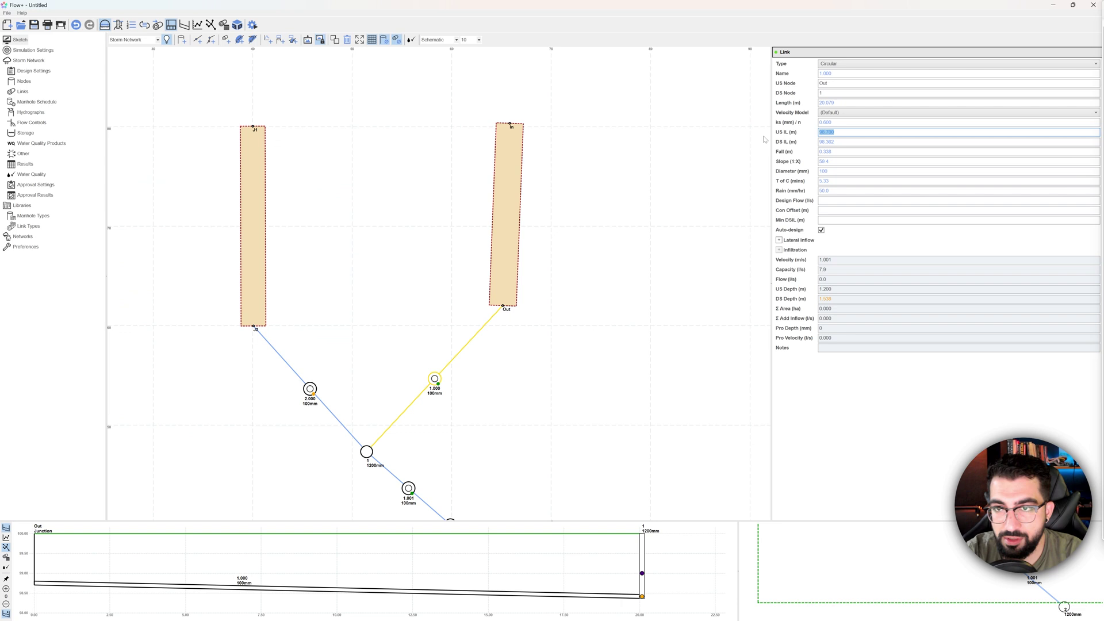
pyautogui.write('98')
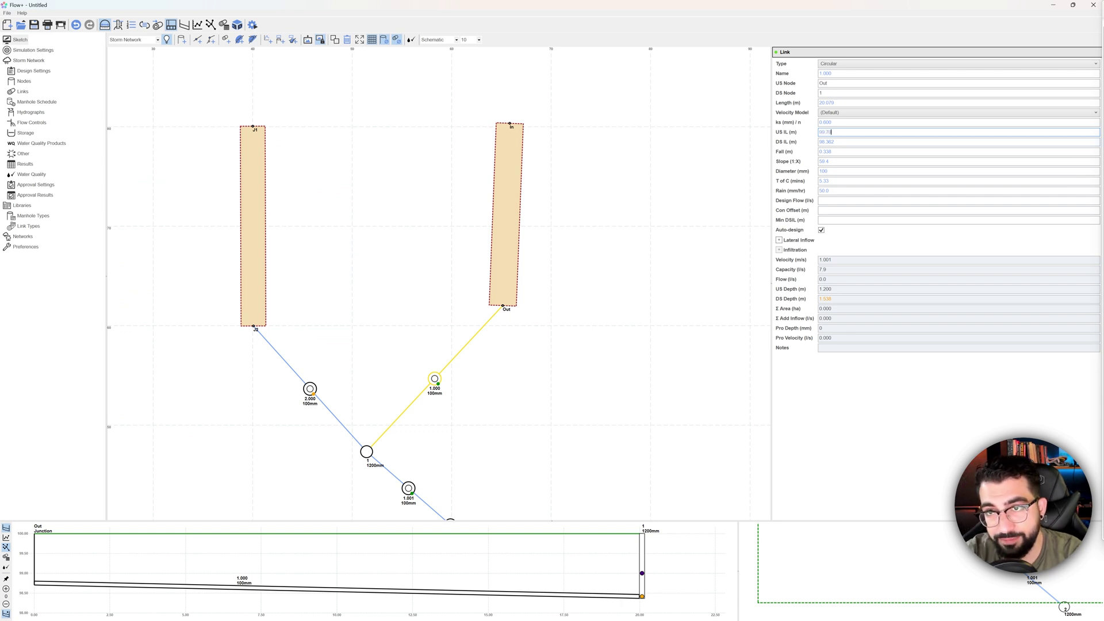
pyautogui.press('Return')
# Check in 3D how the raised pipe 1.000 meets the rain garden at junction Out.
pyautogui.click(237, 24)
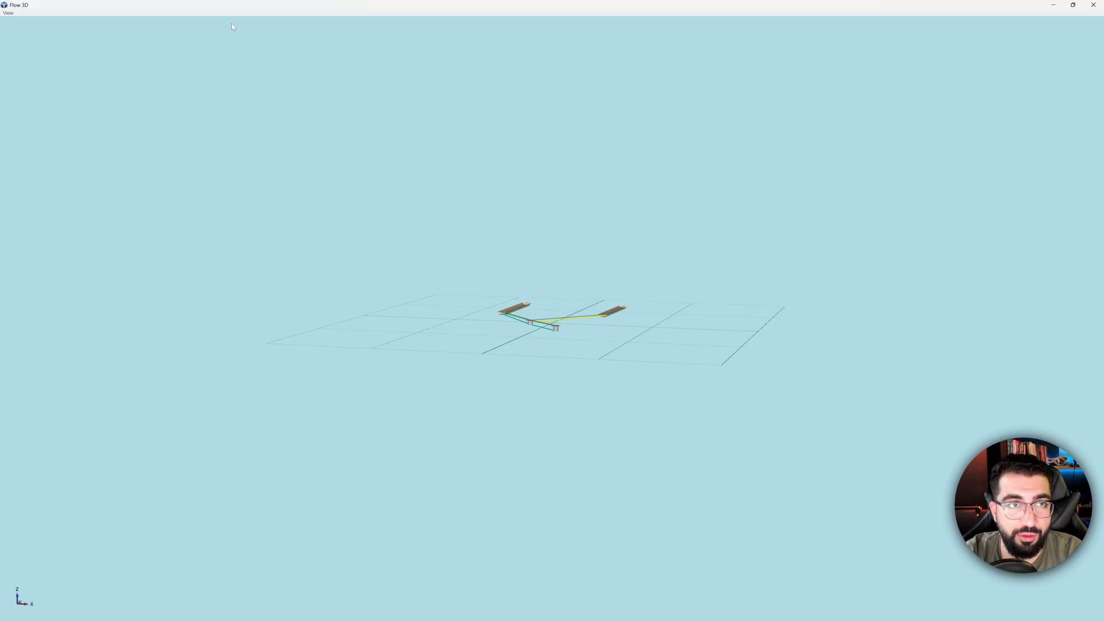
pyautogui.scroll(8, 633, 312)
pyautogui.moveTo(578, 318); pyautogui.dragTo(523, 318)
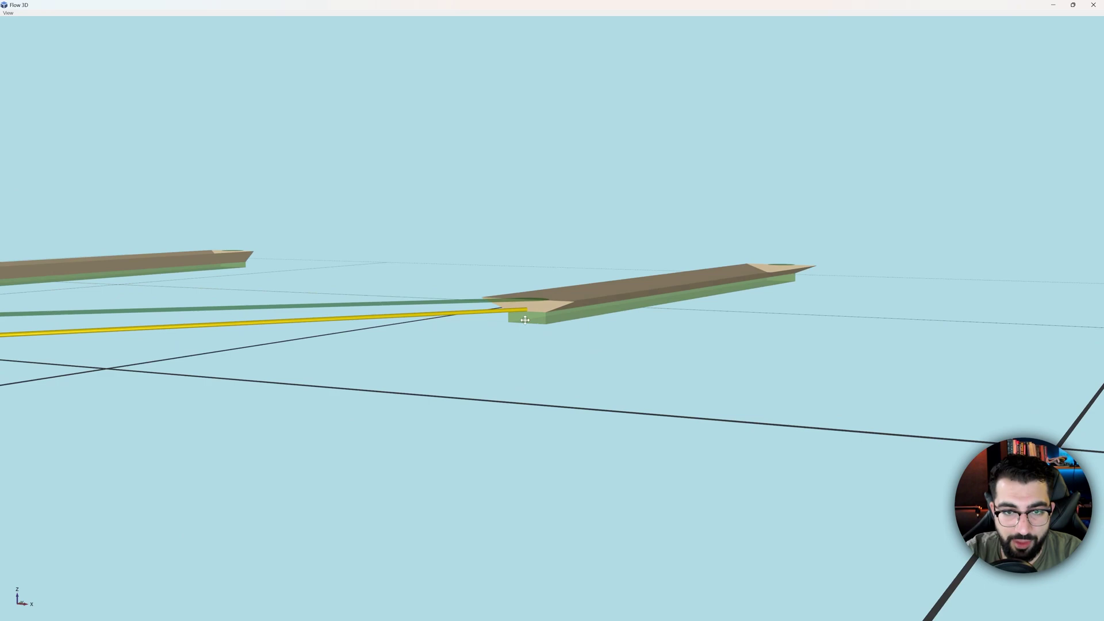
pyautogui.click(1056, 6)
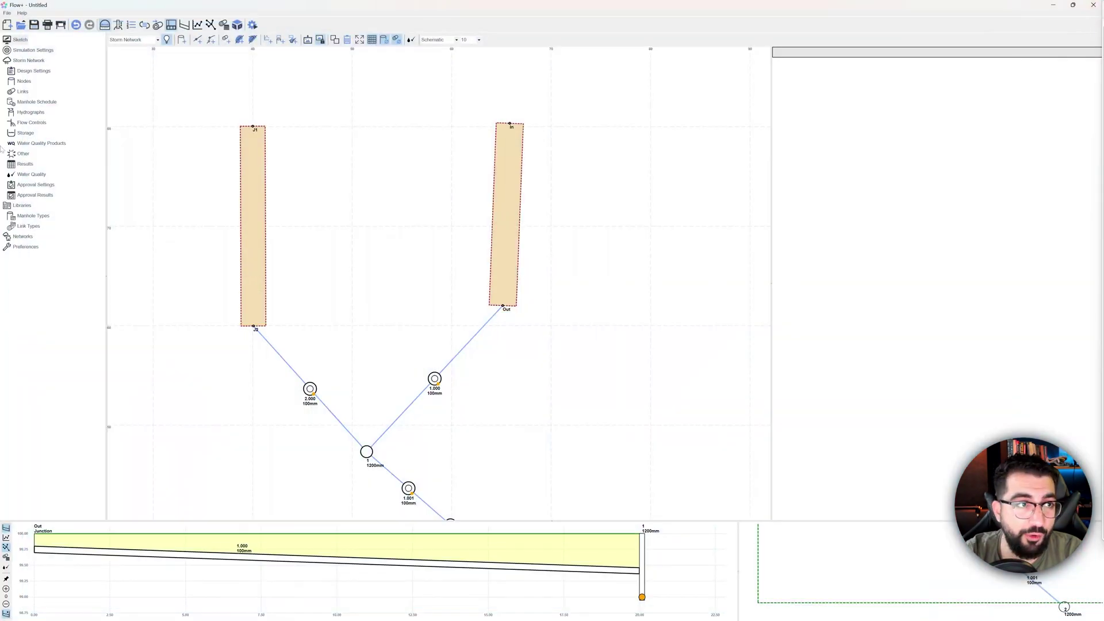
# Clear the invert level of the rain garden at node Out so it uses the node invert.
pyautogui.click(25, 136)
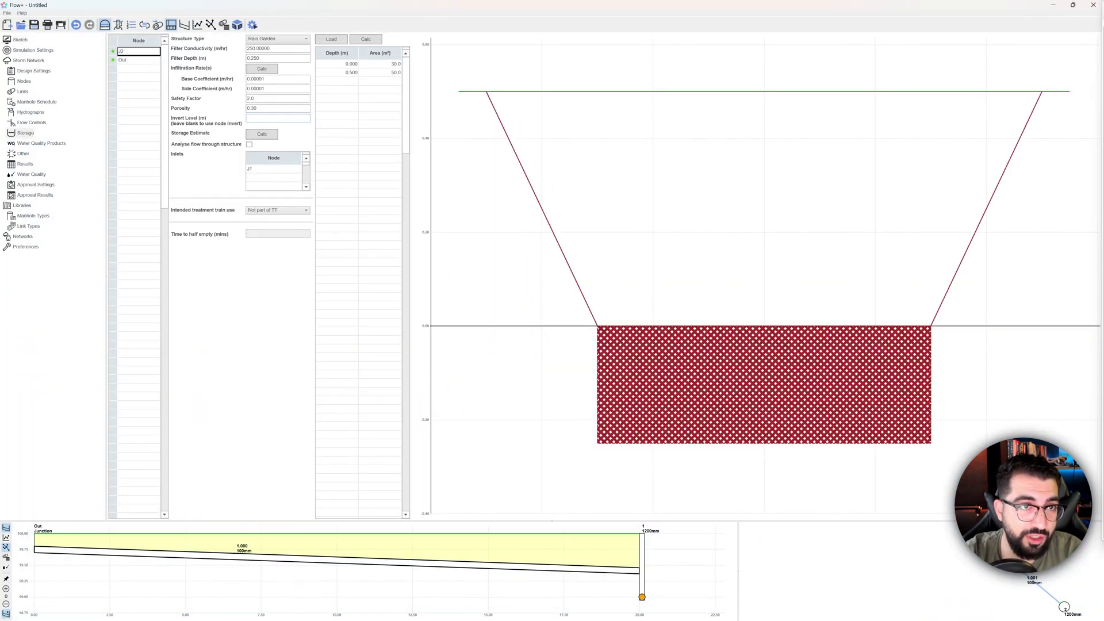
pyautogui.click(138, 60)
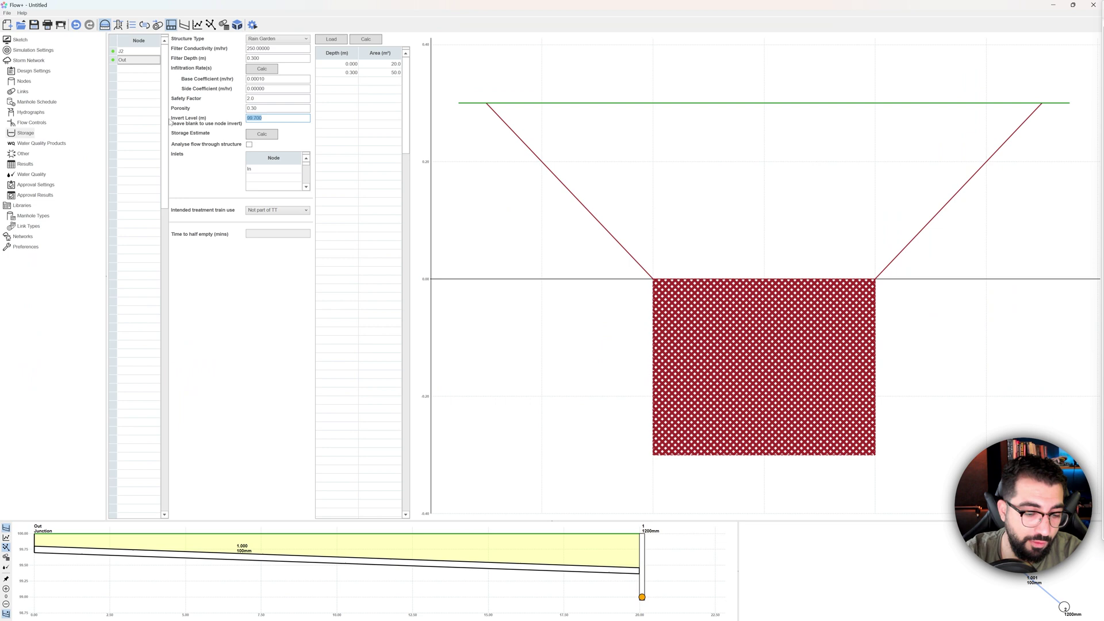
pyautogui.press('Delete')
pyautogui.click(131, 63)
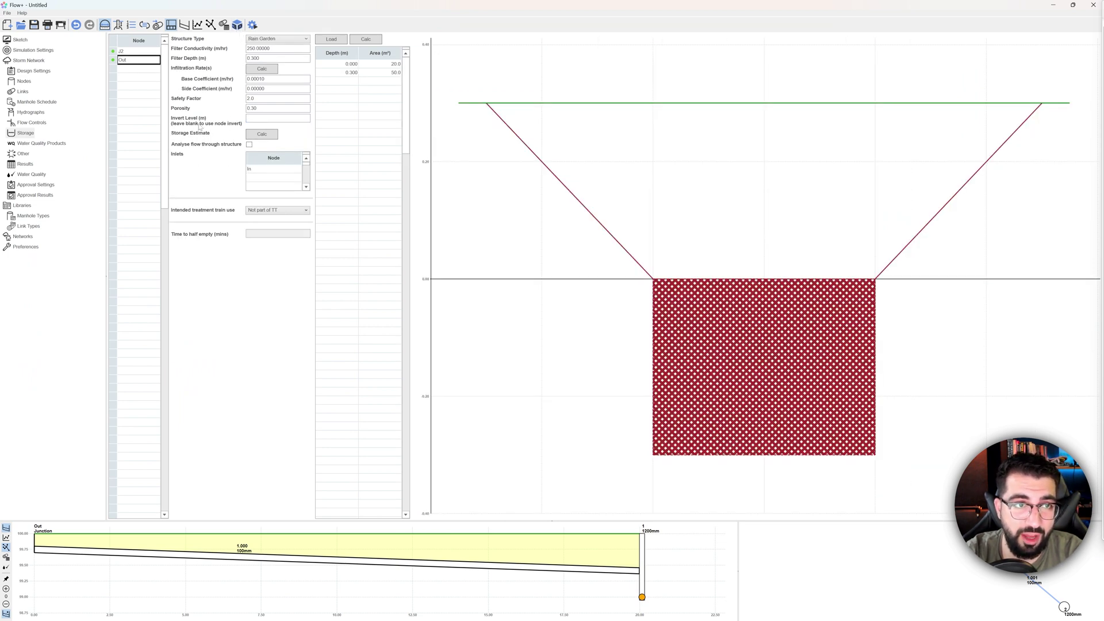
# Inspect the rain garden and its outlet pipe in 3D with the structure's invert level left blank.
pyautogui.click(237, 24)
pyautogui.scroll(10, 651, 365)
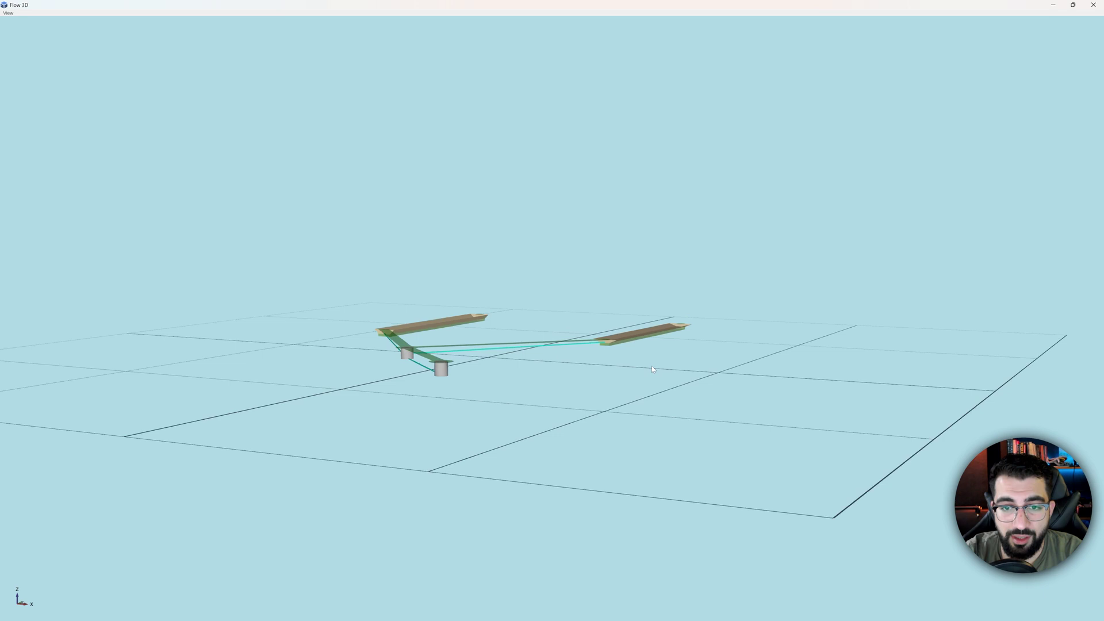
pyautogui.moveTo(550, 334); pyautogui.dragTo(443, 266)
pyautogui.scroll(4, 478, 303)
pyautogui.scroll(-5, 452, 277)
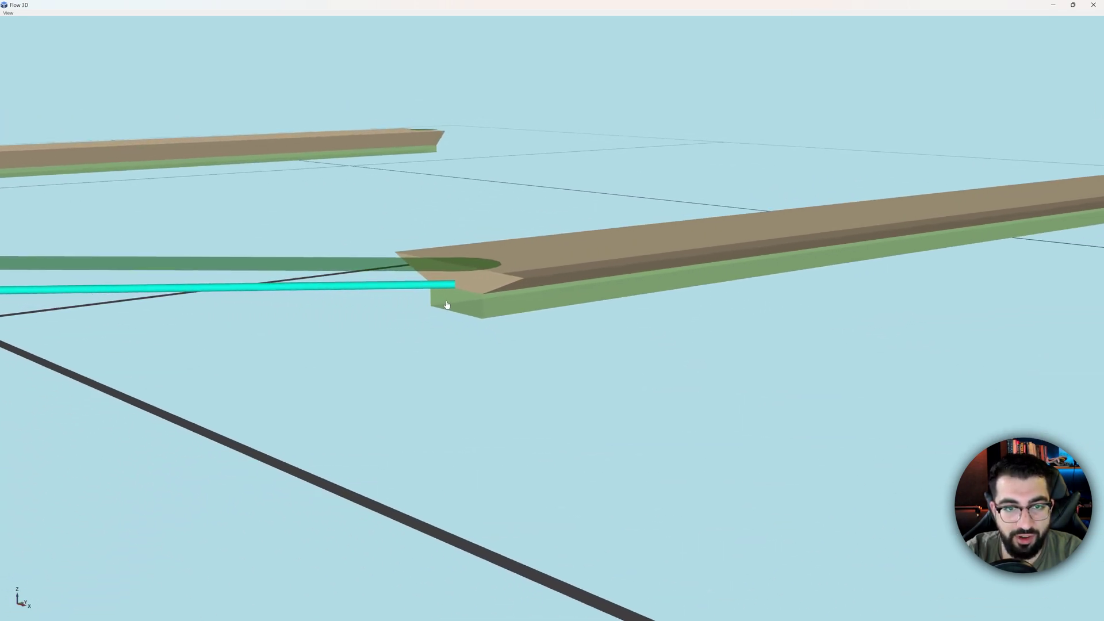
pyautogui.scroll(3, 444, 299)
pyautogui.scroll(-3, 445, 288)
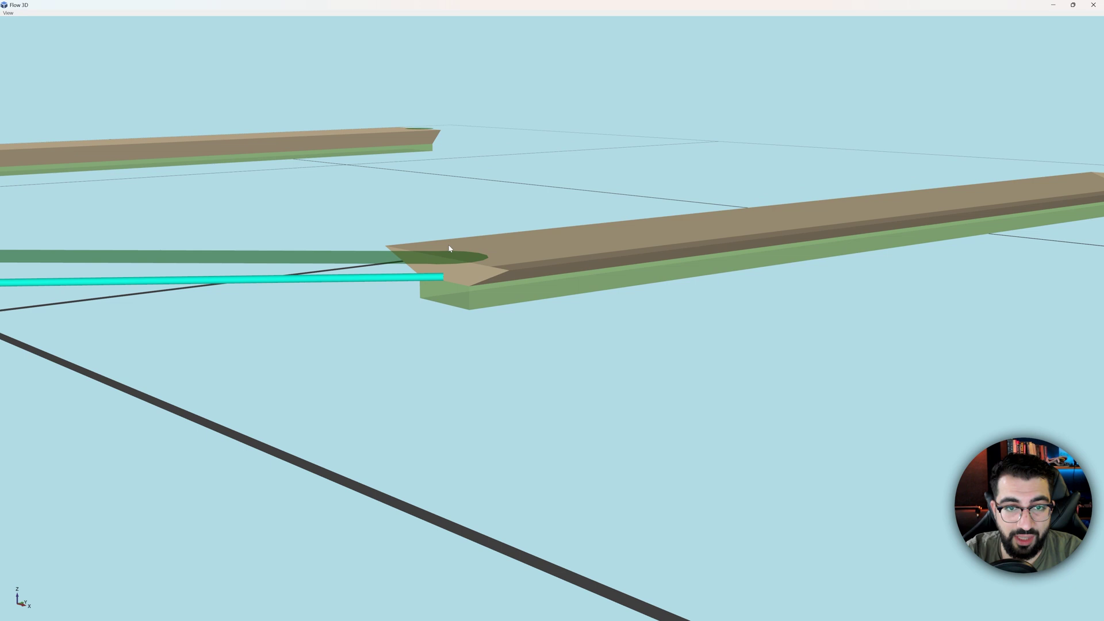
# Examine the outlet pipe's connection to the rain garden and the whole network in 3D, and close the 3D view.
pyautogui.moveTo(436, 292); pyautogui.dragTo(470, 298)
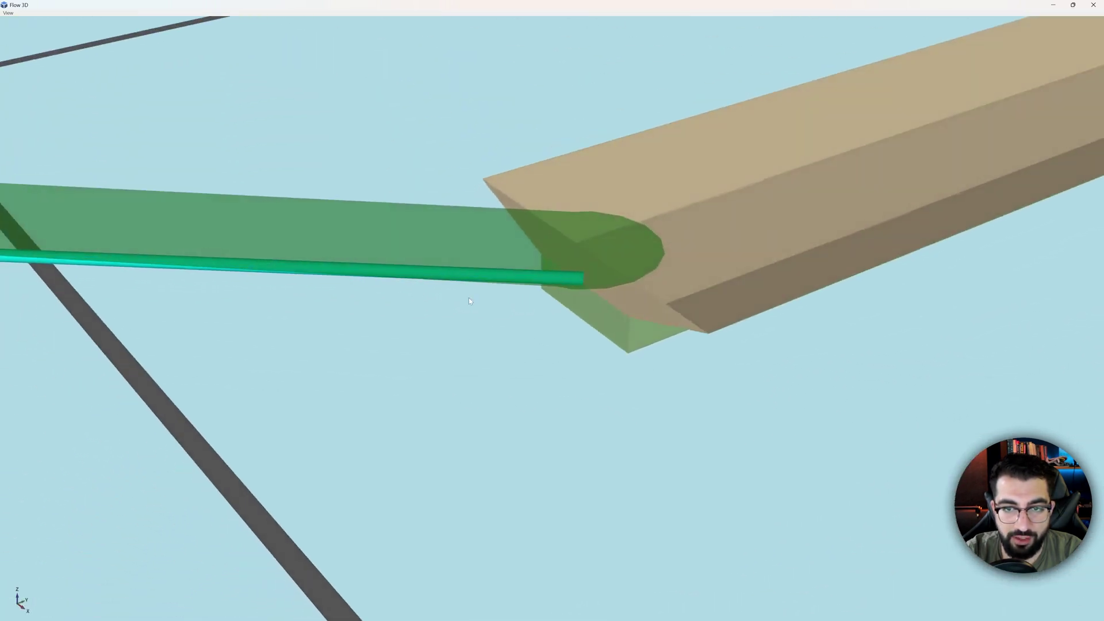
pyautogui.scroll(-10, 473, 298)
pyautogui.moveTo(282, 319); pyautogui.dragTo(458, 293)
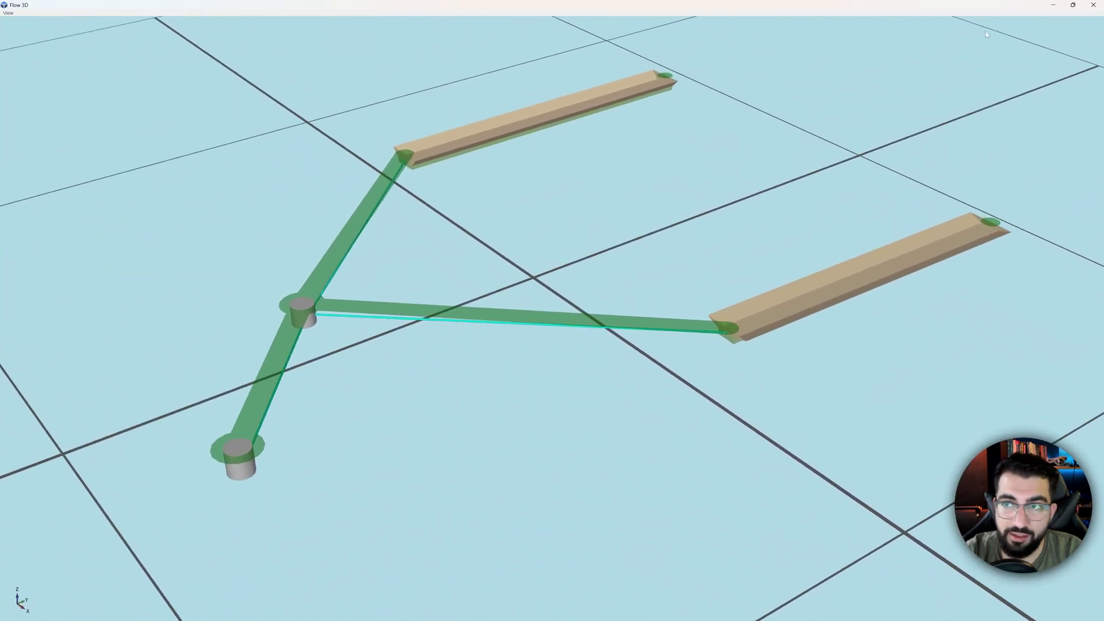
pyautogui.click(1094, 5)
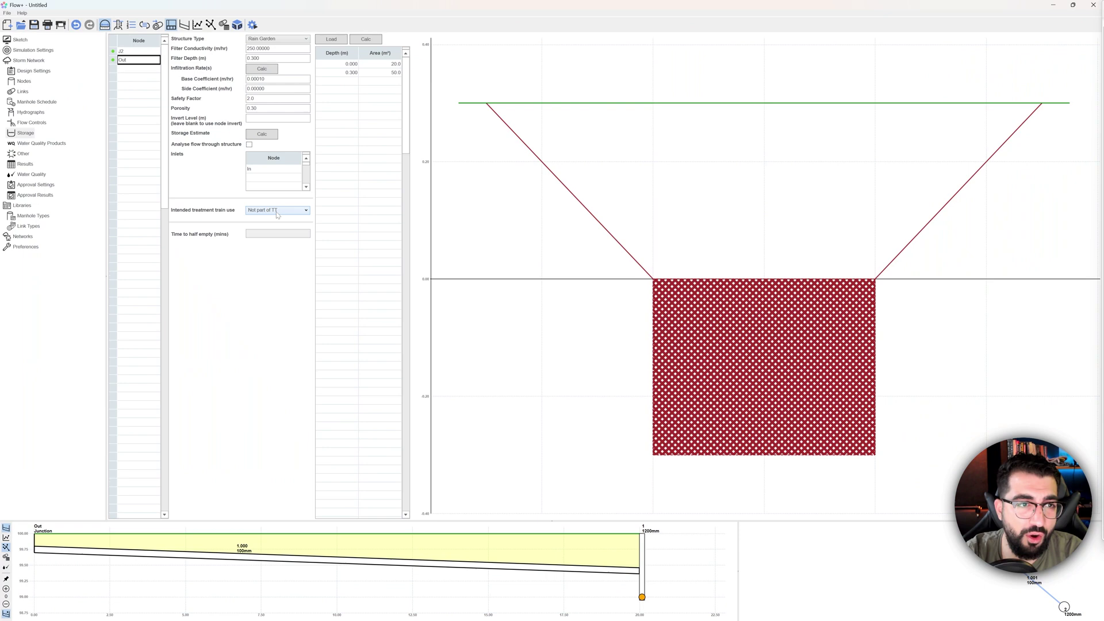
# Try User Defined Indices as the treatment train use of the rain garden at Out, and set it to Filter Drain.
pyautogui.click(277, 210)
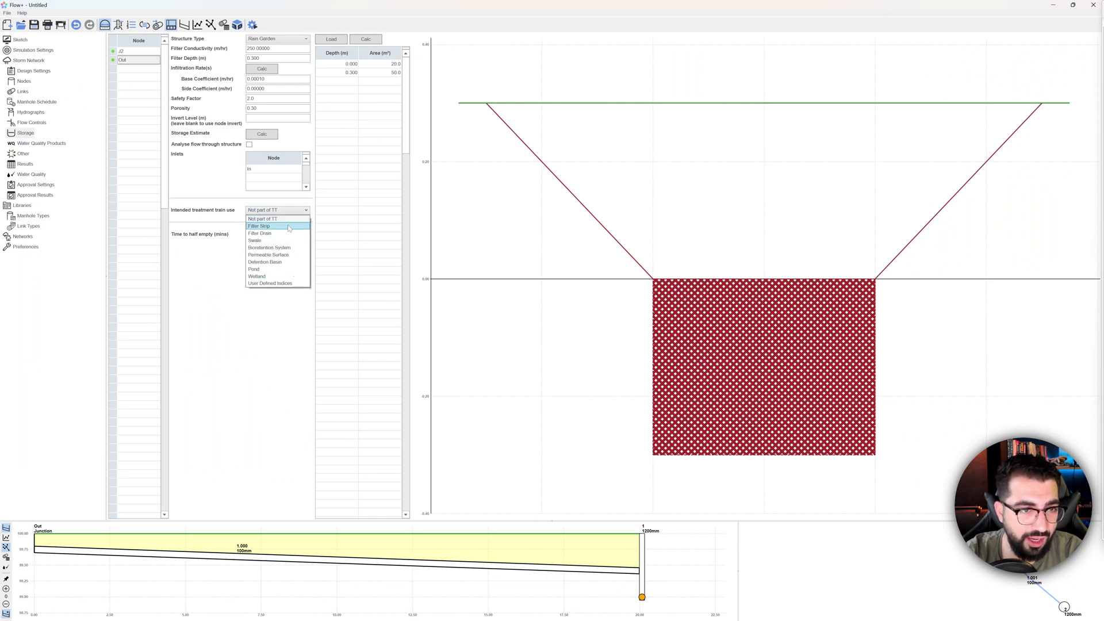
pyautogui.click(279, 284)
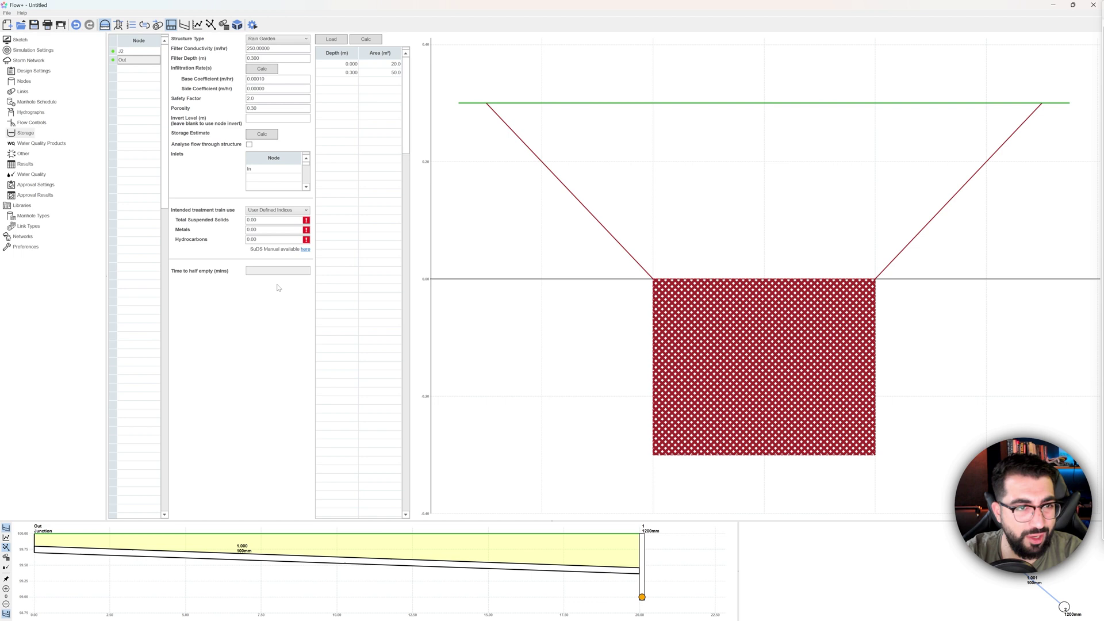
pyautogui.click(282, 211)
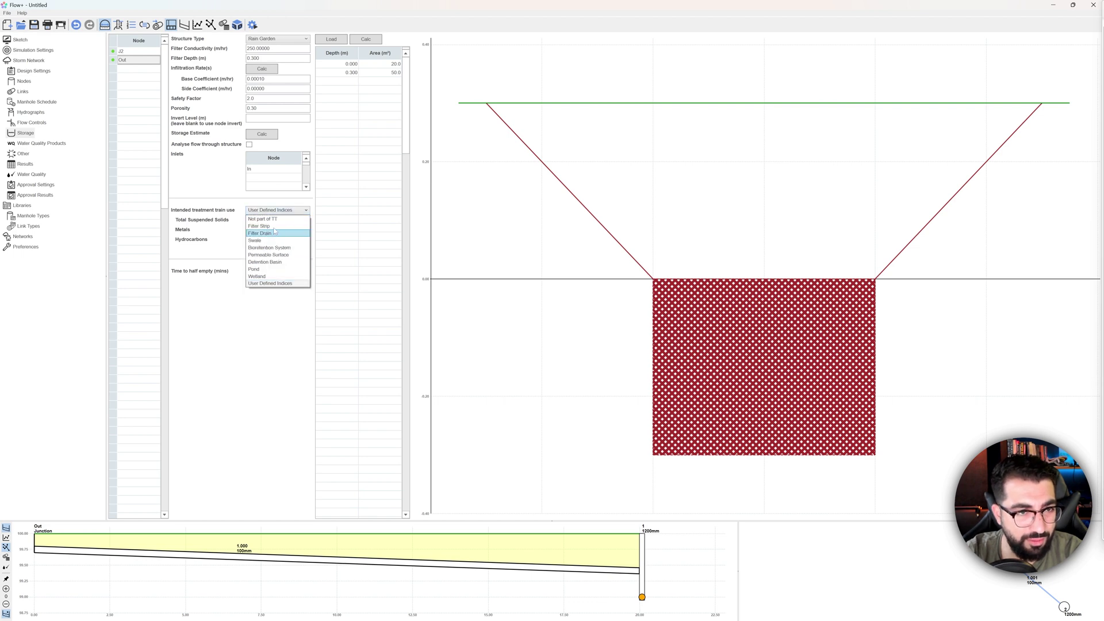
pyautogui.click(280, 234)
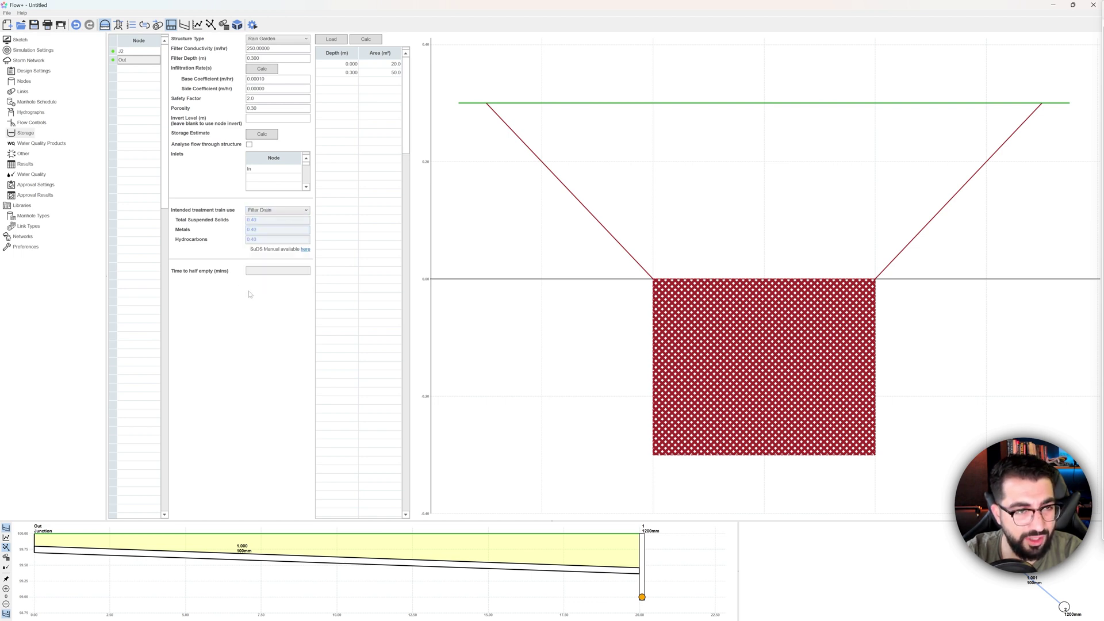
pyautogui.click(125, 61)
# Draw a triangular contributing area in the network sketch beside the rain garden, draining to node In.
pyautogui.click(20, 40)
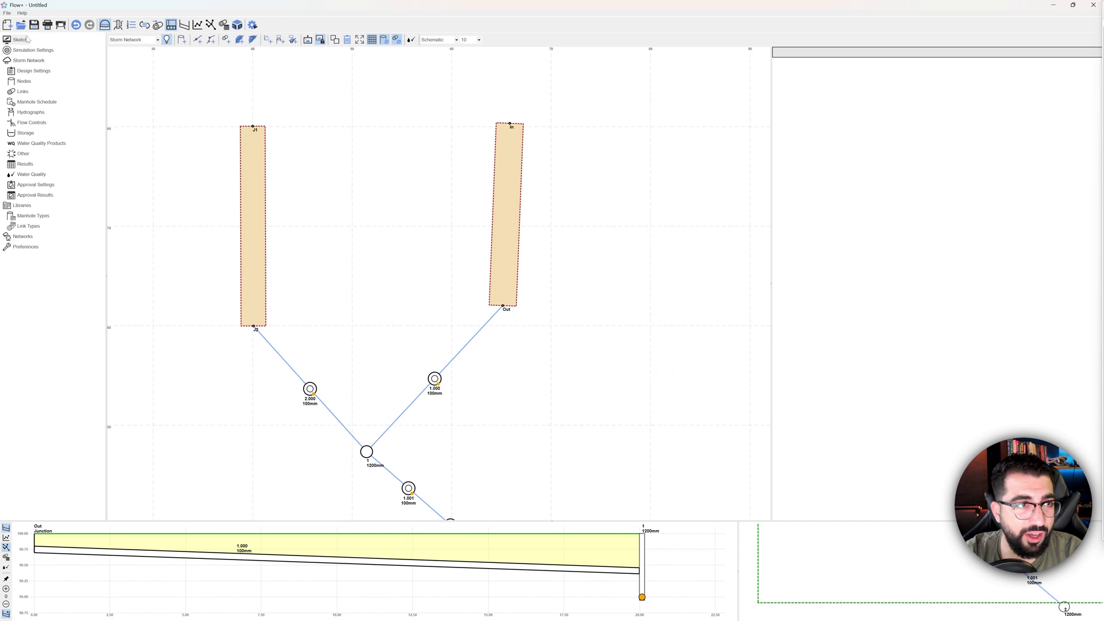
pyautogui.scroll(-5, 216, 100)
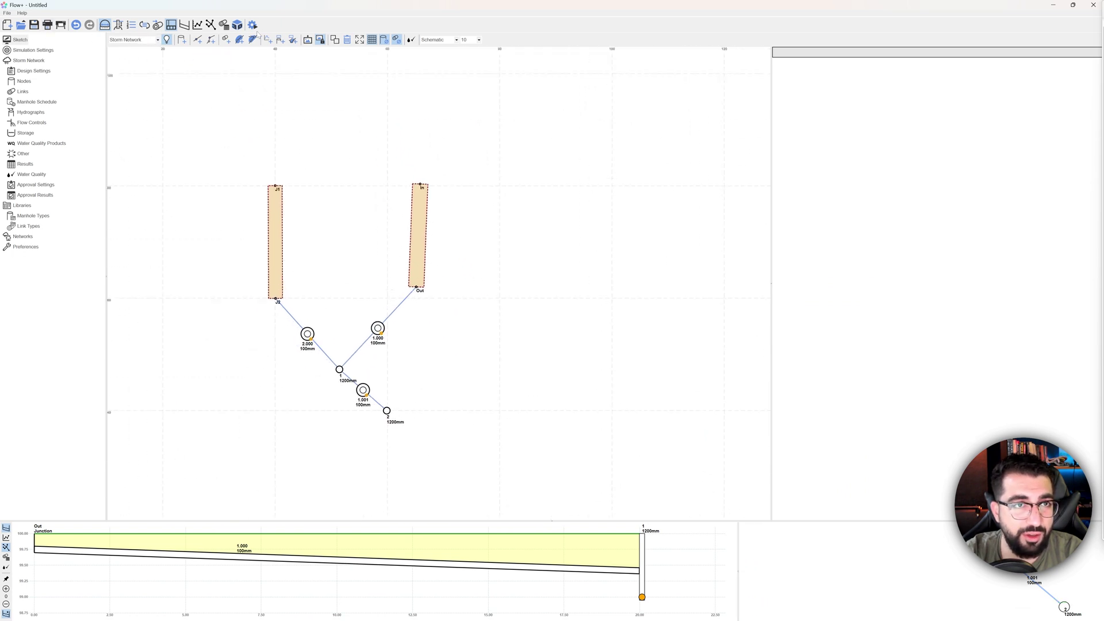
pyautogui.click(281, 40)
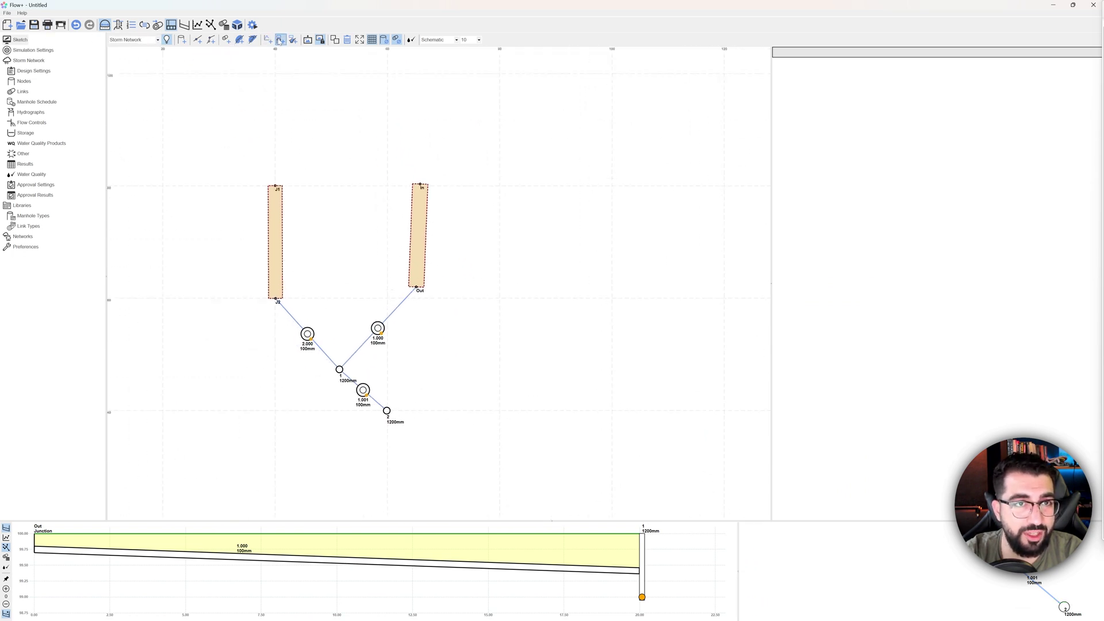
pyautogui.click(421, 185)
pyautogui.click(481, 90)
pyautogui.click(473, 252)
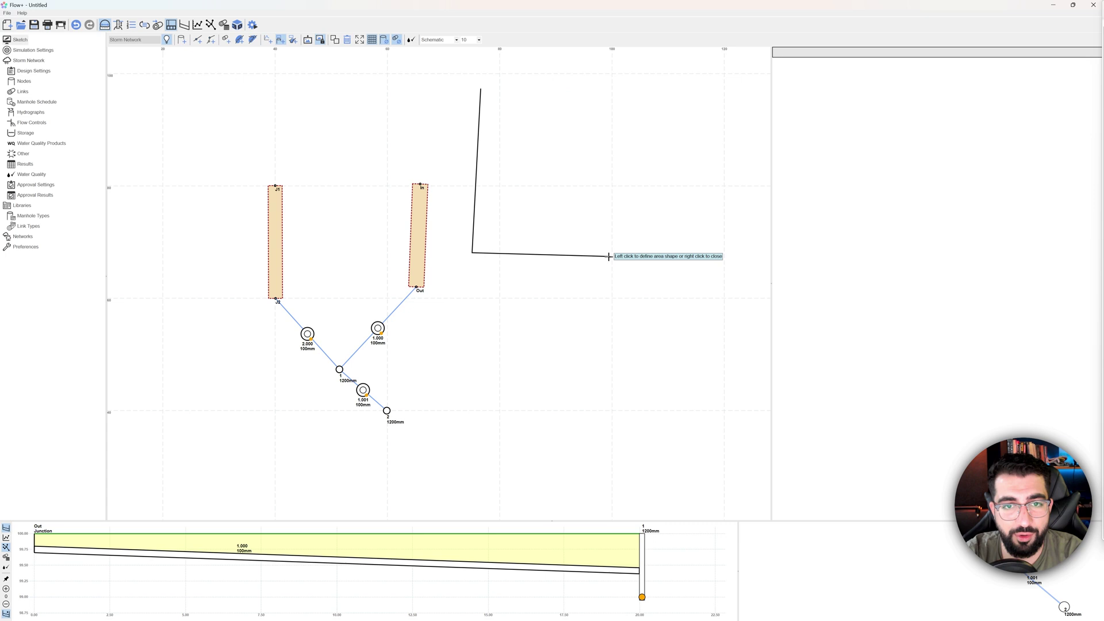
pyautogui.click(609, 257)
pyautogui.rightClick(611, 88)
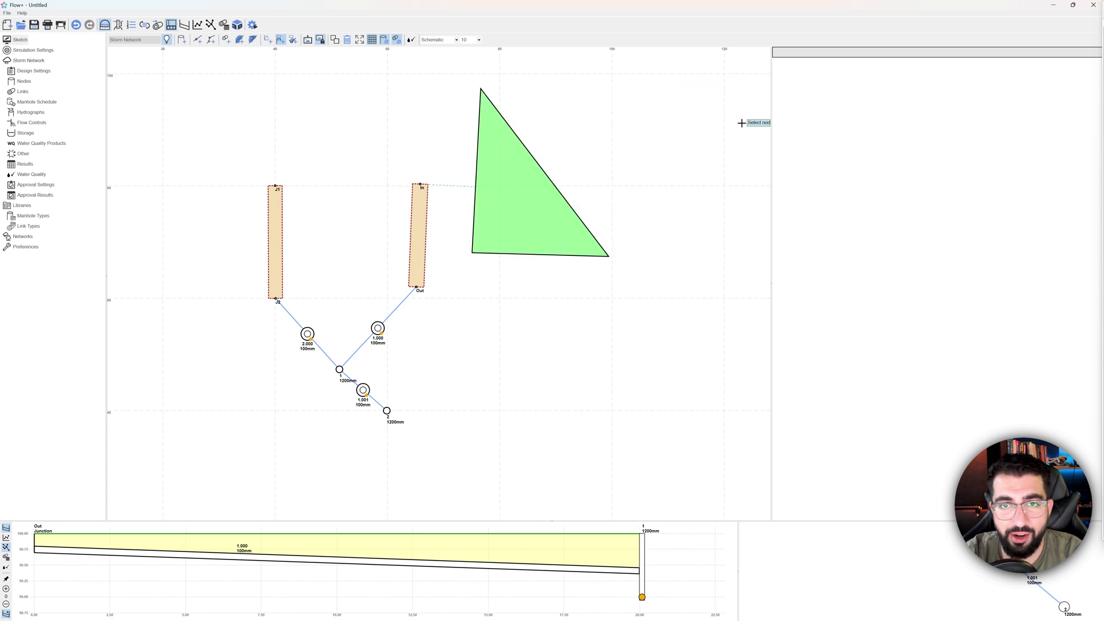
# Set the intended land use of the contributing area at node In to Residential roofing and expand its pollution index details.
pyautogui.click(531, 191)
pyautogui.click(853, 129)
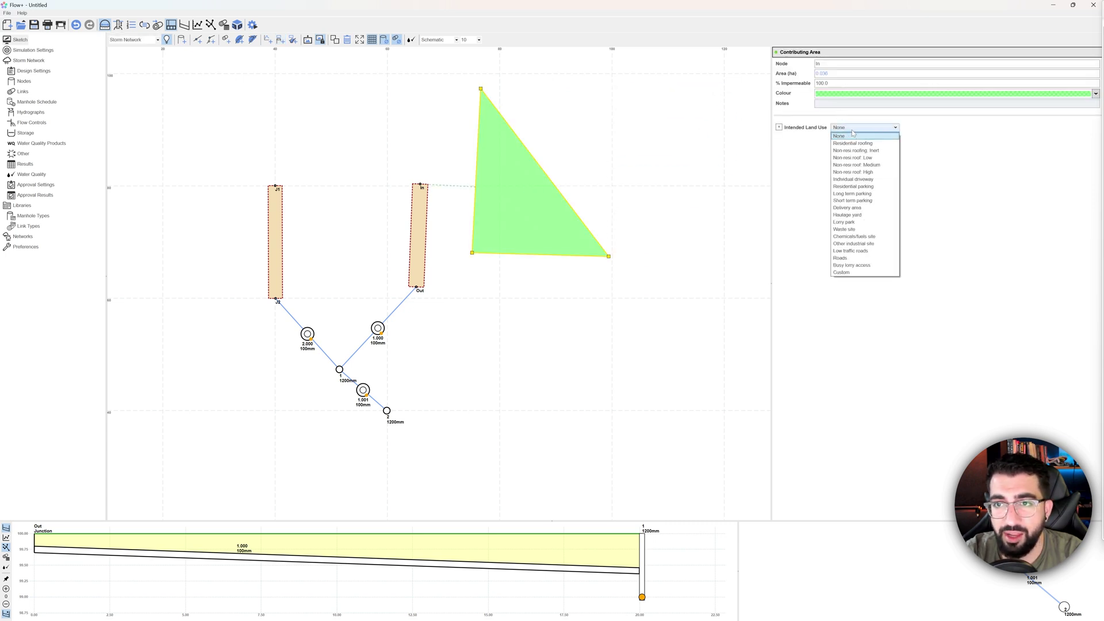
pyautogui.click(853, 143)
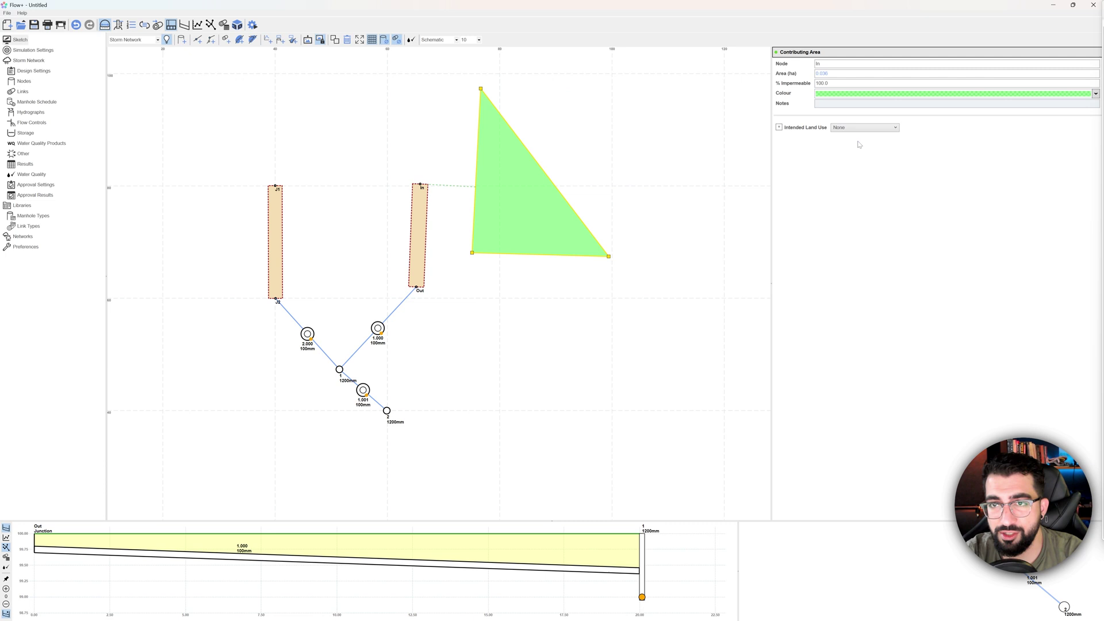
pyautogui.click(779, 127)
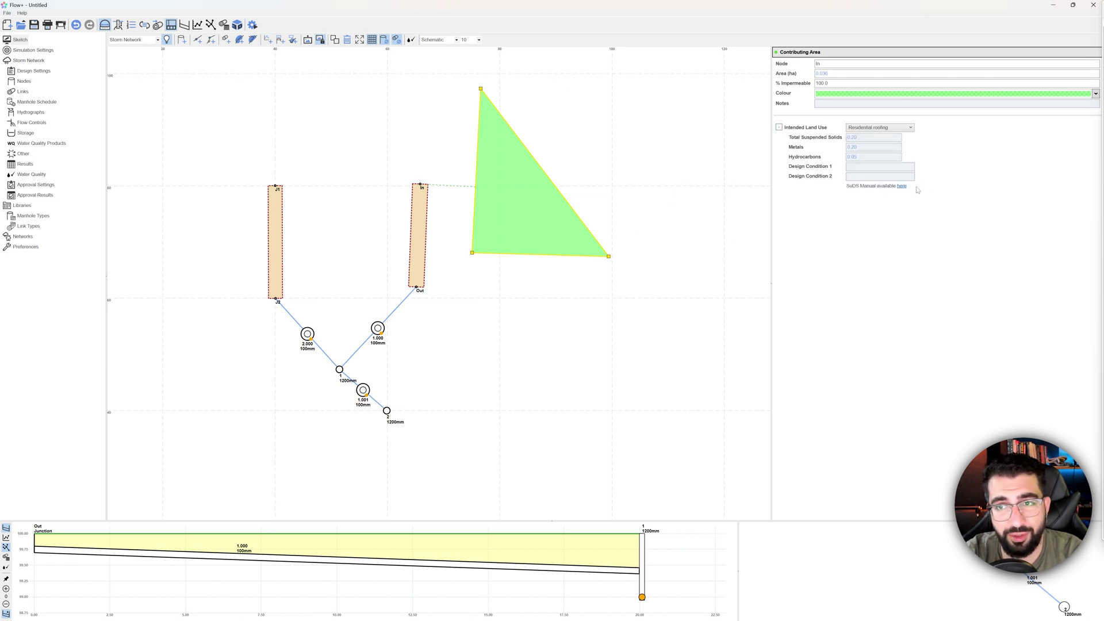
# Switch the contributing area's intended land use to Roads and back to Residential roofing.
pyautogui.click(911, 128)
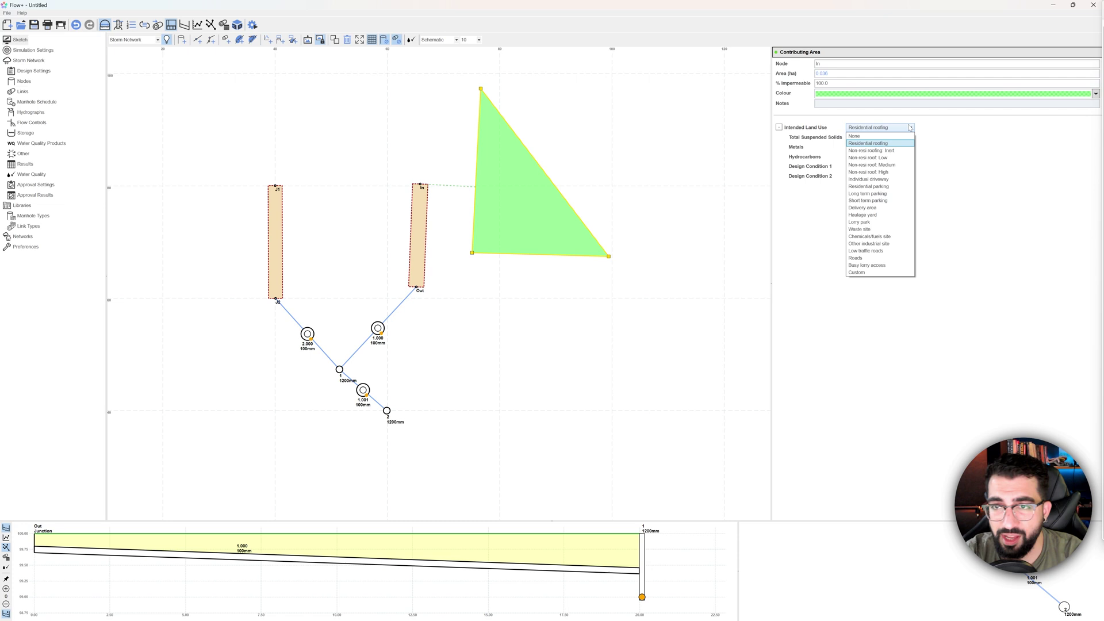
pyautogui.press('Return')
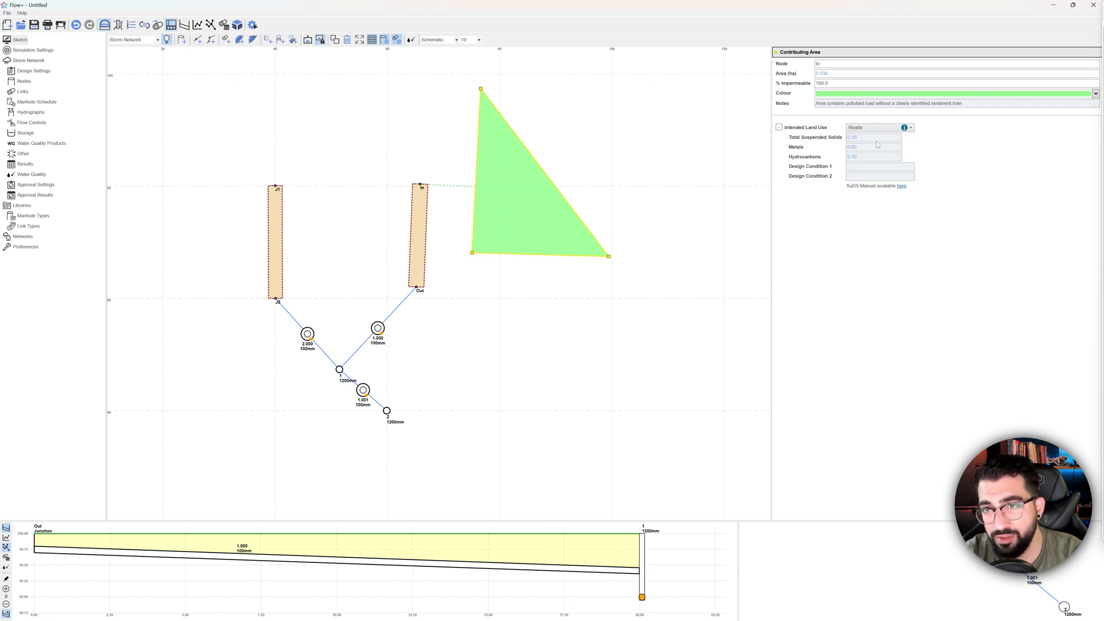
pyautogui.click(877, 128)
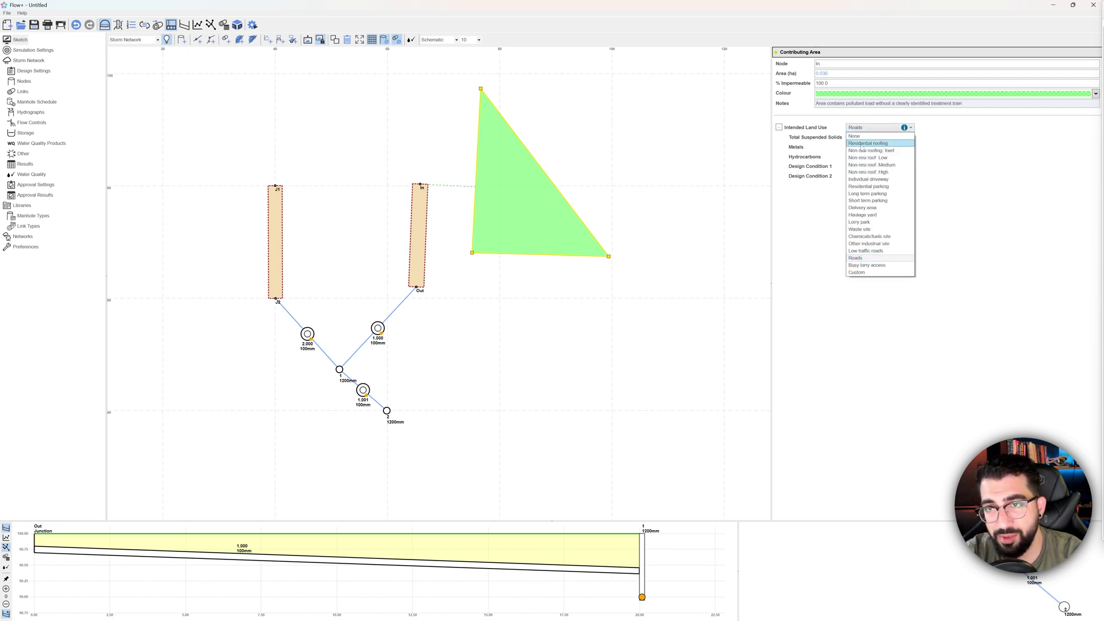
pyautogui.click(871, 143)
pyautogui.moveTo(398, 219)
pyautogui.mouseDown()
pyautogui.moveTo(425, 207)
pyautogui.moveTo(458, 239)
pyautogui.mouseUp()
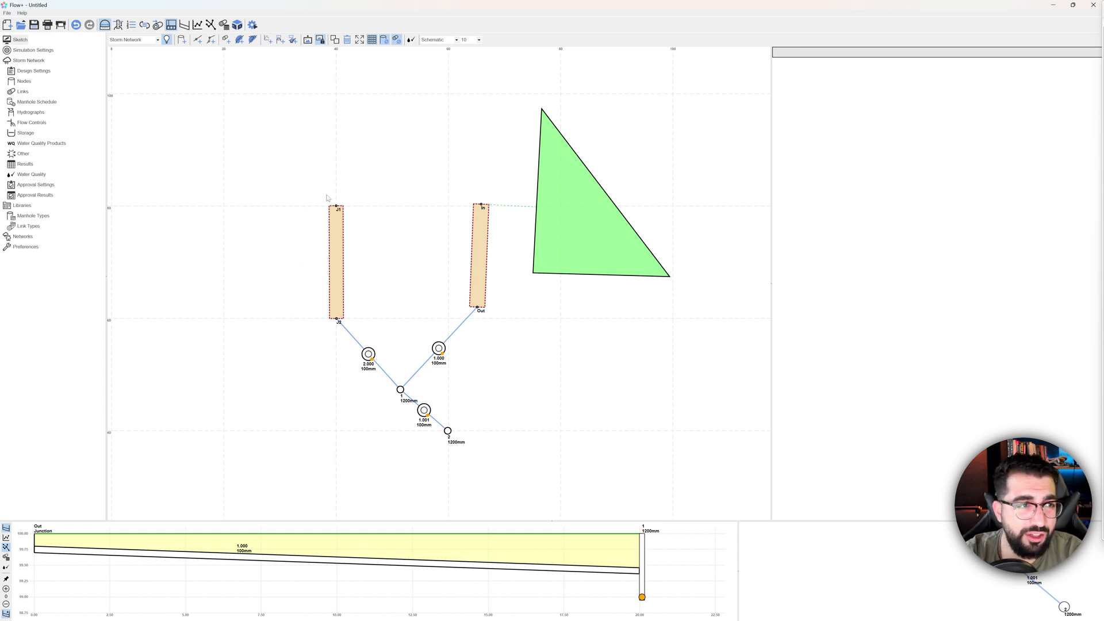
# Review the storage structure types available for node Out and return to the network sketch.
pyautogui.click(25, 136)
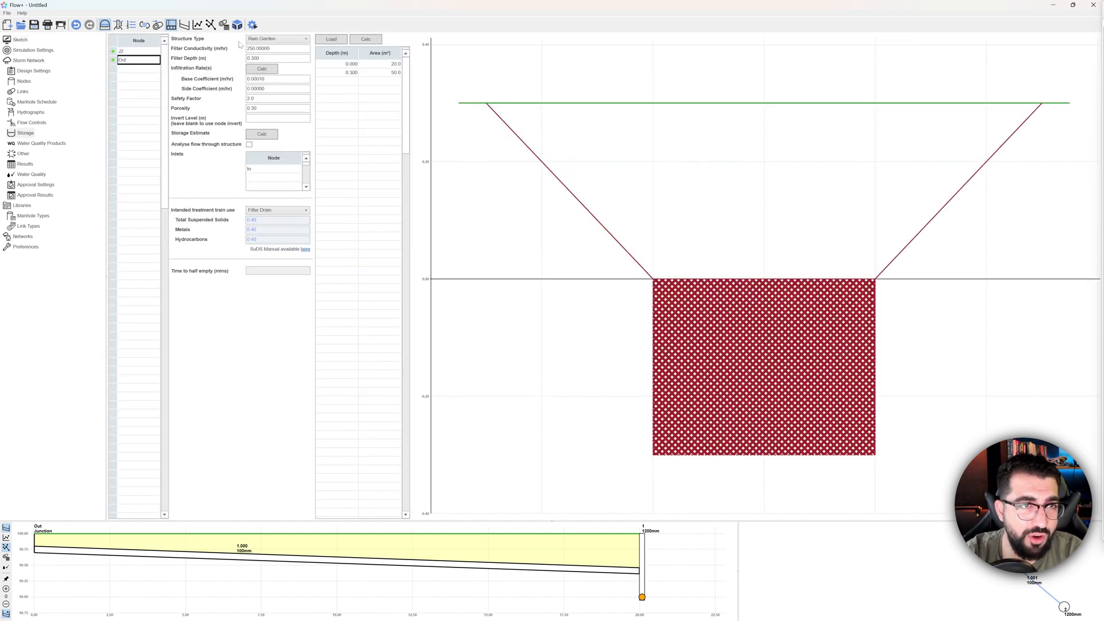
pyautogui.click(262, 39)
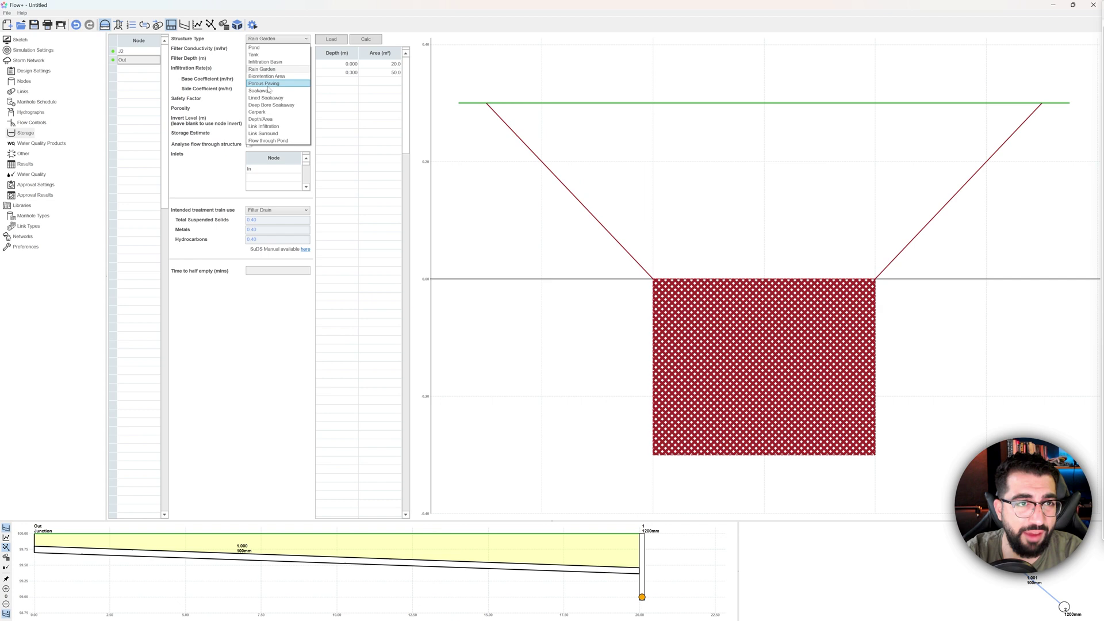
pyautogui.click(17, 40)
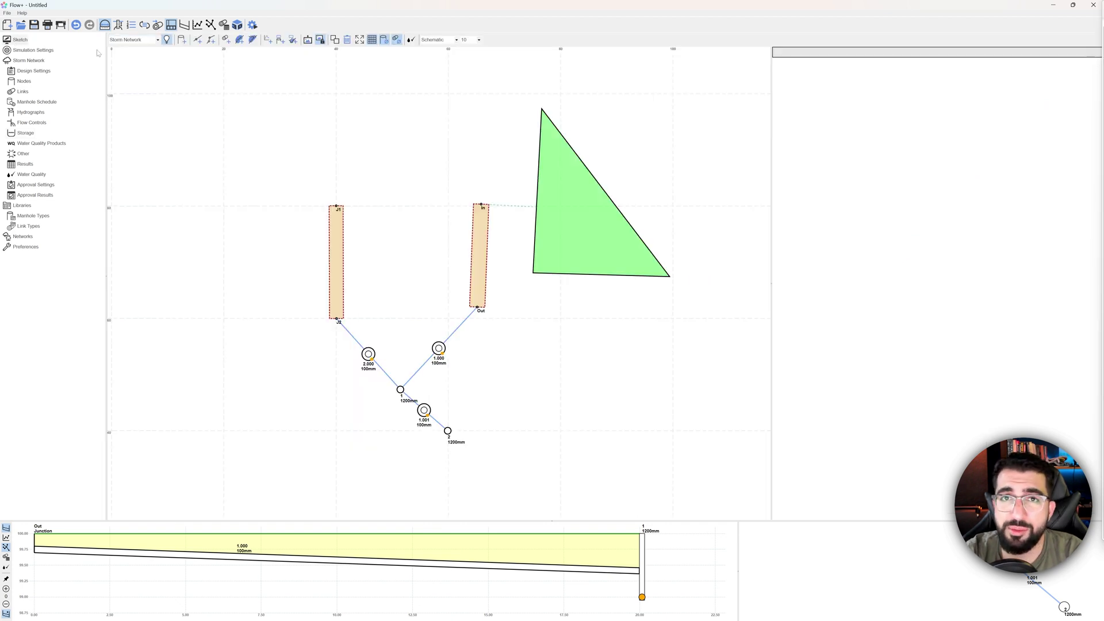